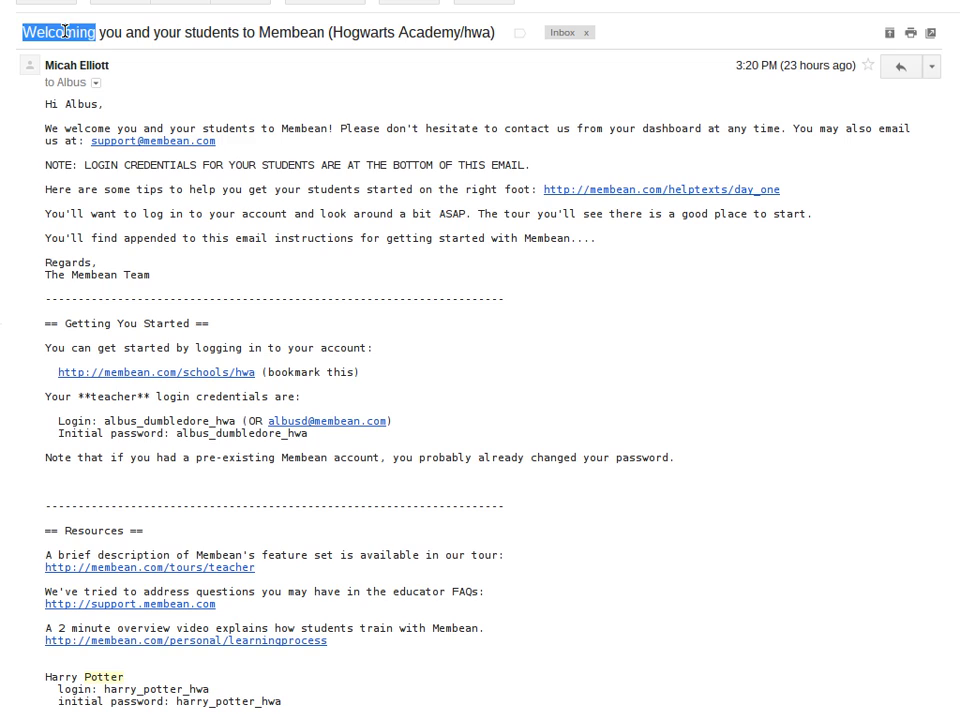
# Review the welcome email's greeting and the first student's login name in the appended credentials
pyautogui.doubleClick(69, 104)
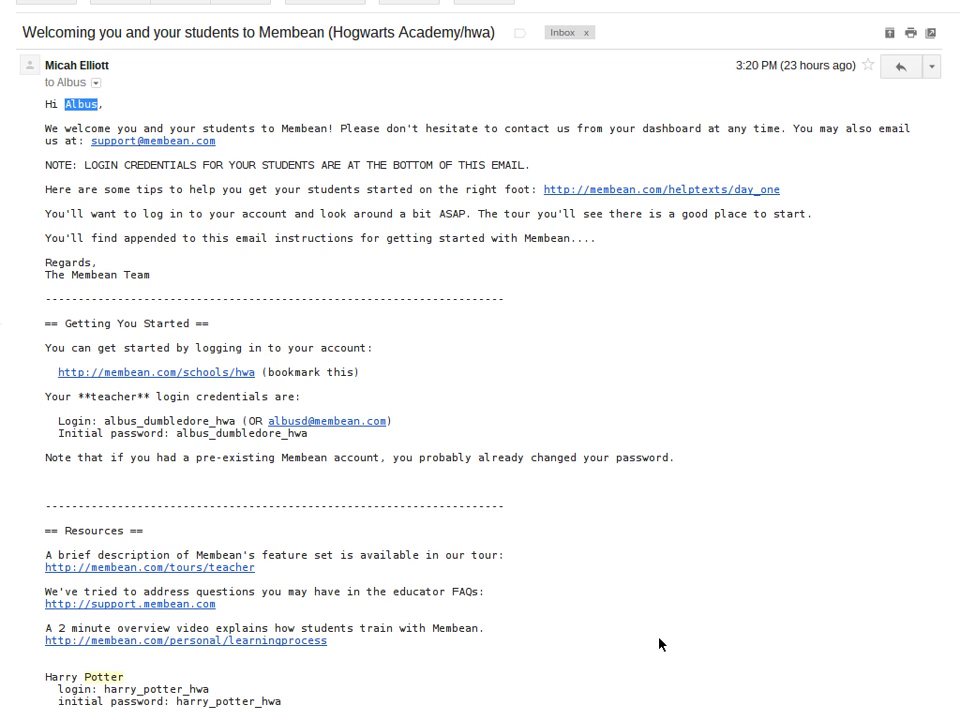
pyautogui.click(500, 333)
pyautogui.moveTo(104, 689); pyautogui.dragTo(210, 689)
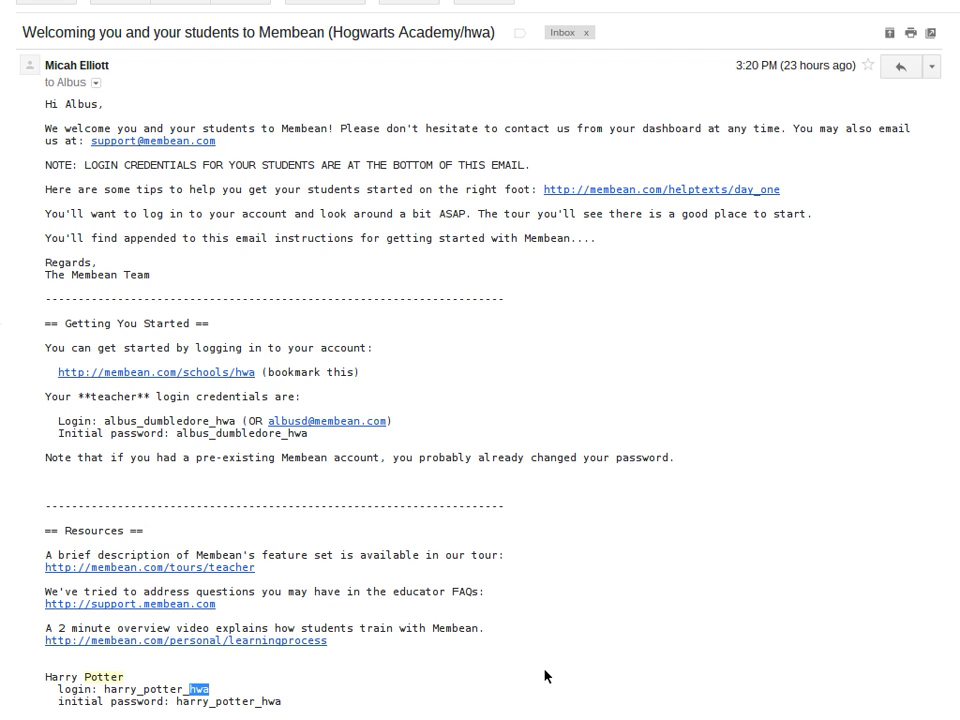
# Open the school's login page at membean.com/schools/hogwarts in a new browser tab
pyautogui.hotkey('ctrl', 't')
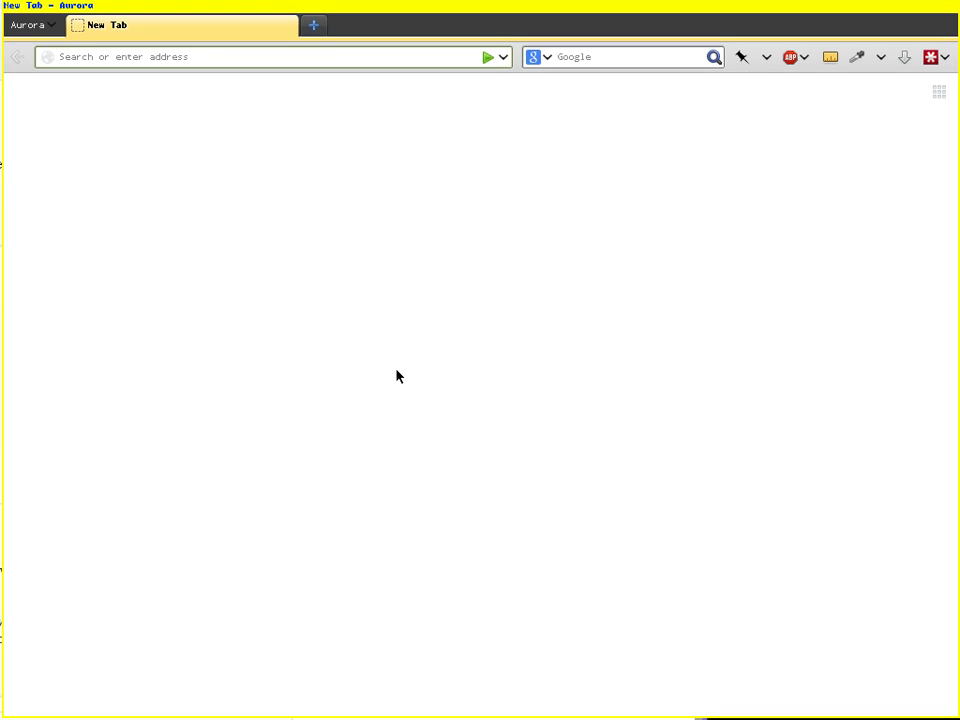
pyautogui.write('mem')
pyautogui.press('Right')
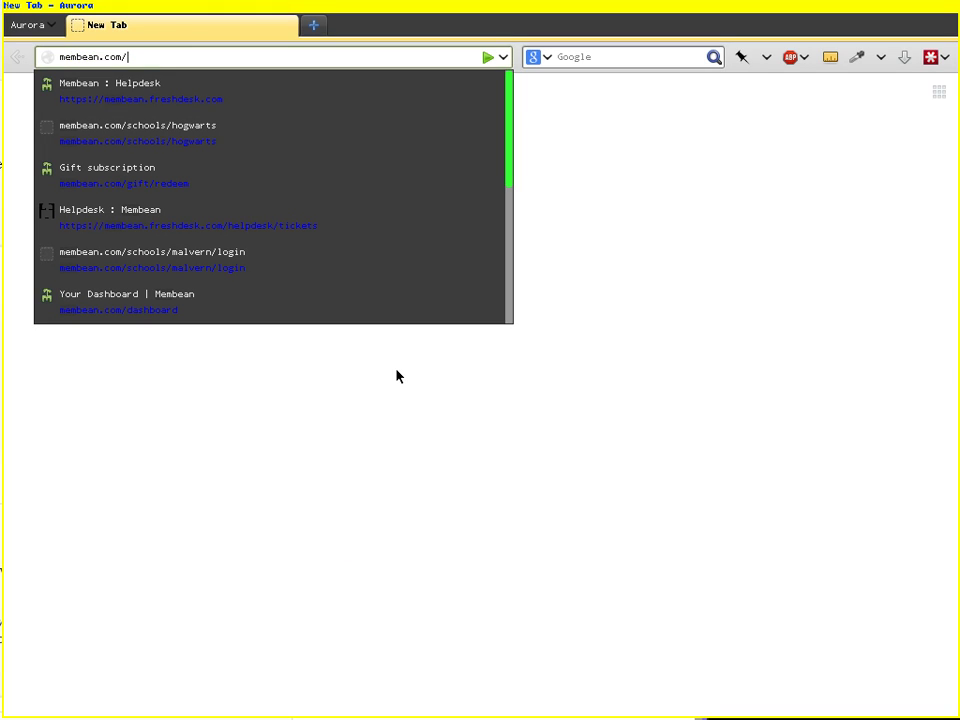
pyautogui.write('s/h')
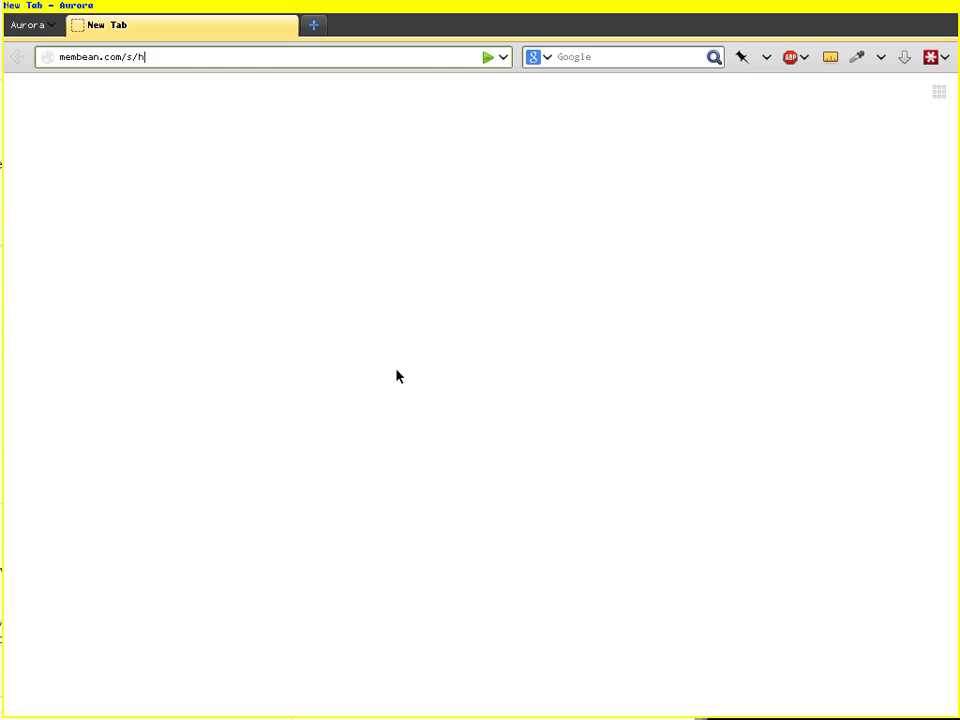
pyautogui.write('ogwarts')
pyautogui.press('Left')
pyautogui.press('Left')
pyautogui.press('Left')
pyautogui.press('Left')
pyautogui.press('Left')
pyautogui.press('Left')
pyautogui.press('Left')
pyautogui.press('Left')
pyautogui.press('Left')
pyautogui.write('chools')
pyautogui.press('Return')
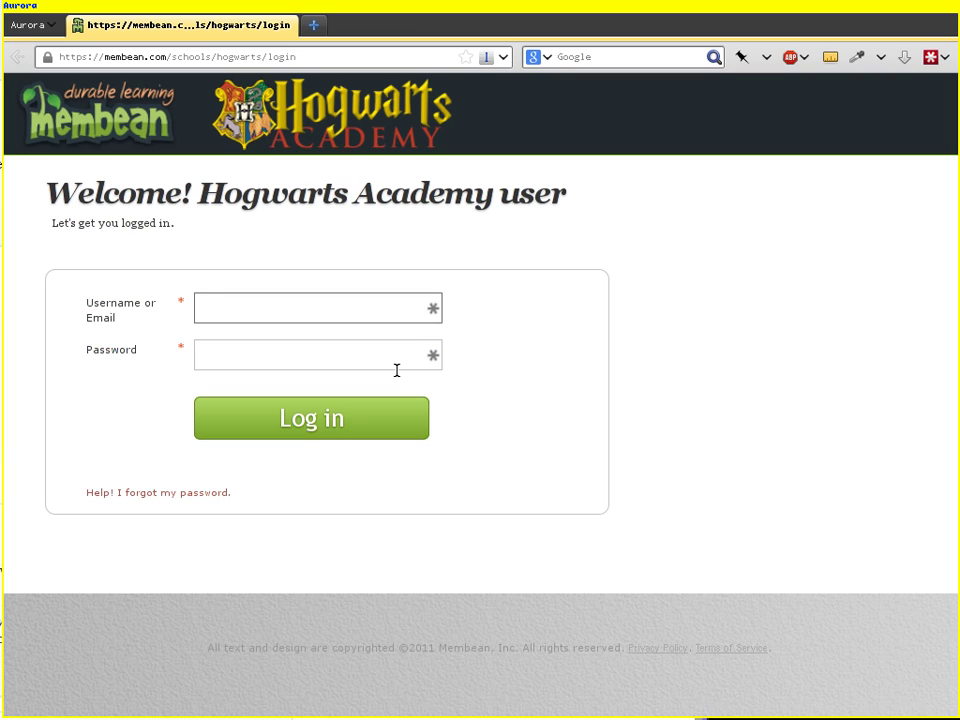
# Log in to the school's page with the student's username and the identical initial password
pyautogui.click(302, 308)
pyautogui.write('harry_potter_hogwarts')
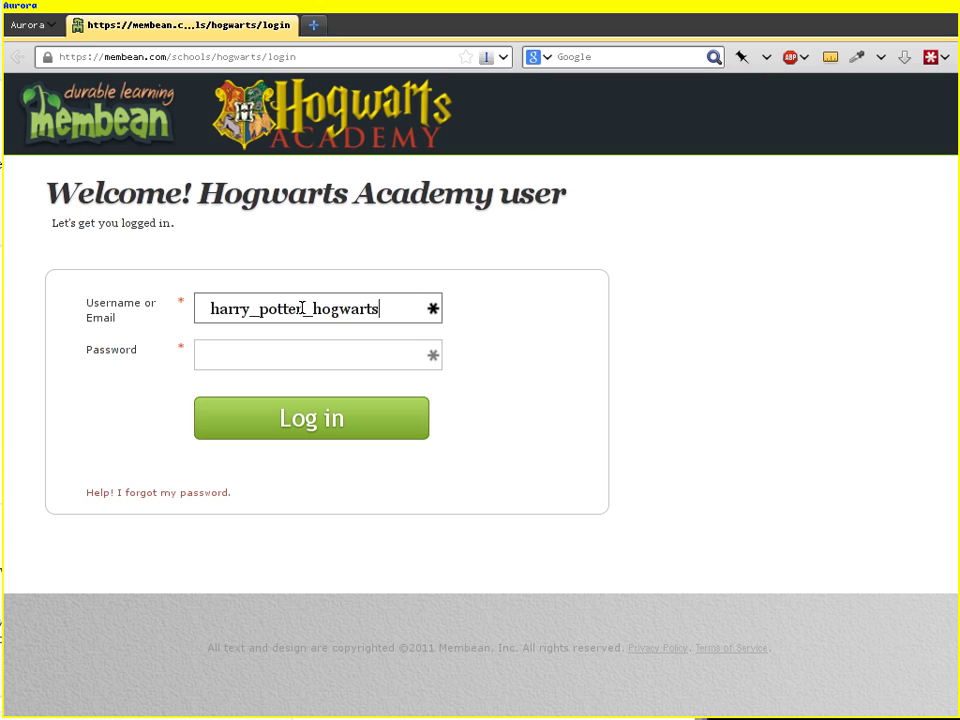
pyautogui.hotkey('ctrl', 'a')
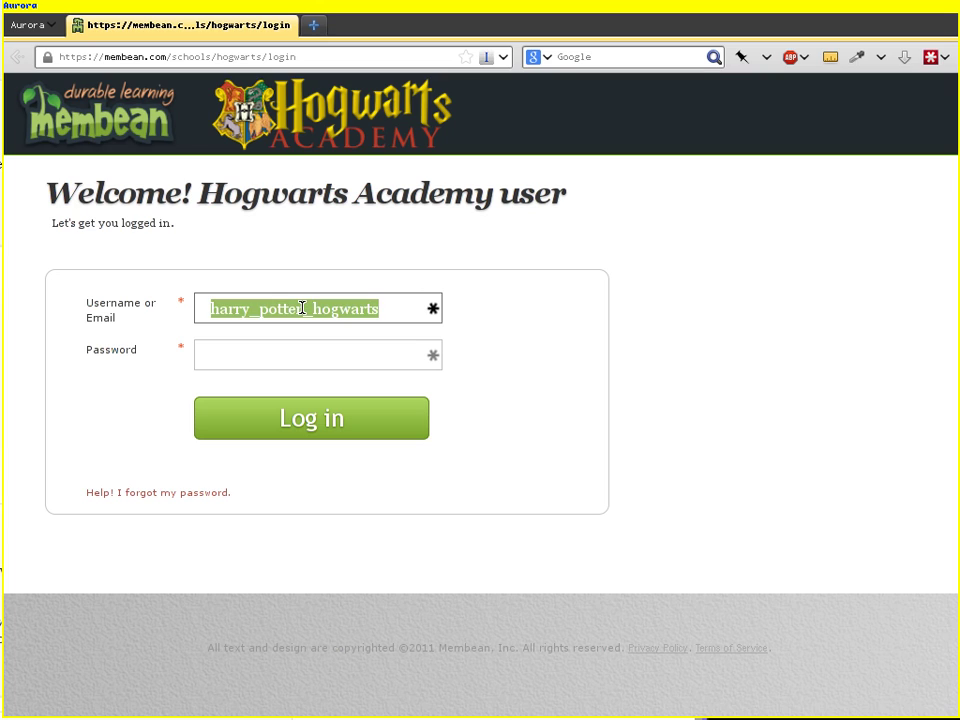
pyautogui.press('Tab')
pyautogui.hotkey('ctrl', 'v')
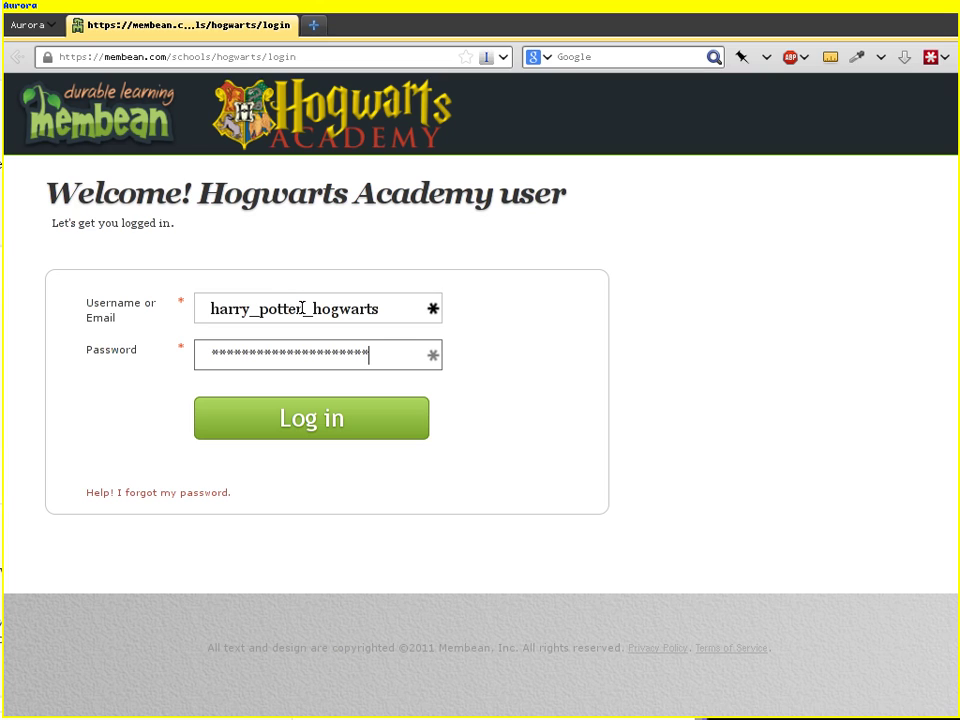
pyautogui.press('Return')
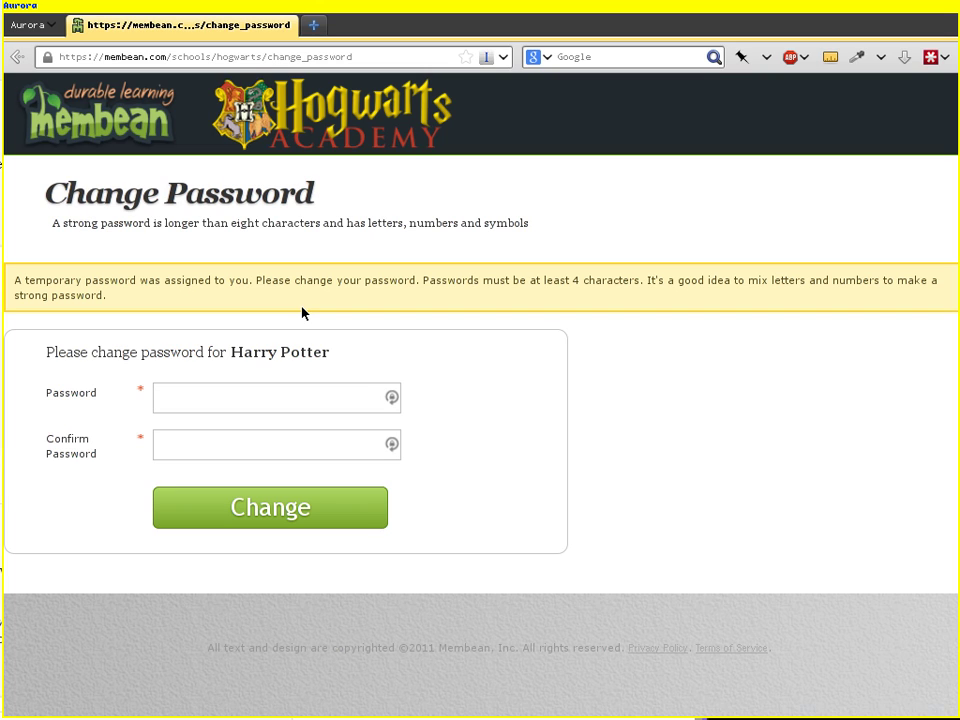
# Try to replace the temporary password by entering a new password, repeating it as confirmation and submitting the change
pyautogui.click(236, 396)
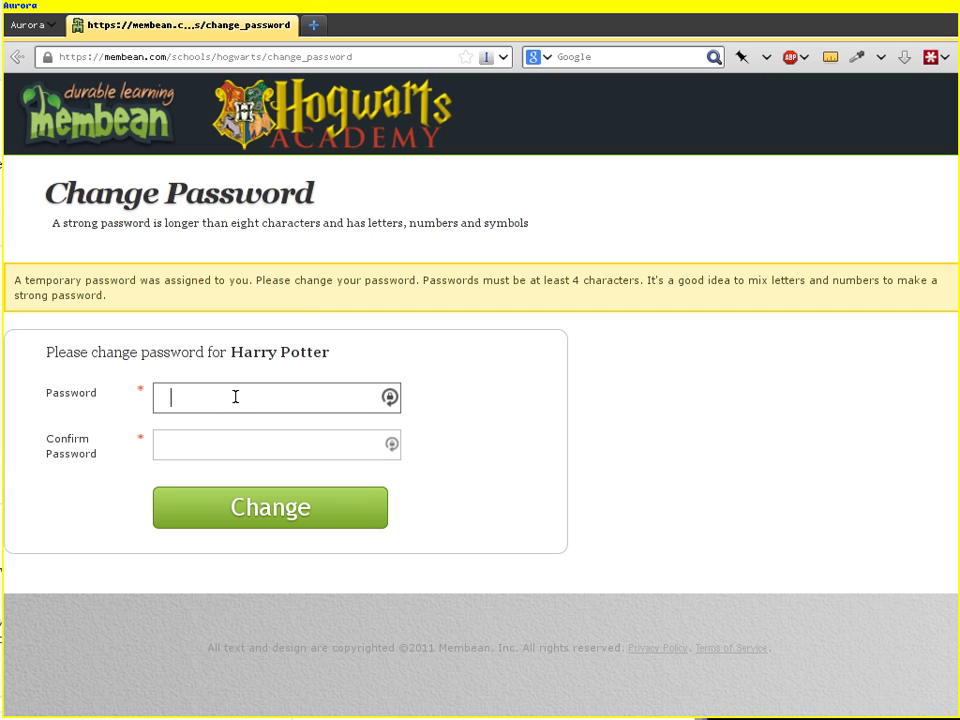
pyautogui.write('*****')
pyautogui.press('Tab')
pyautogui.write('****')
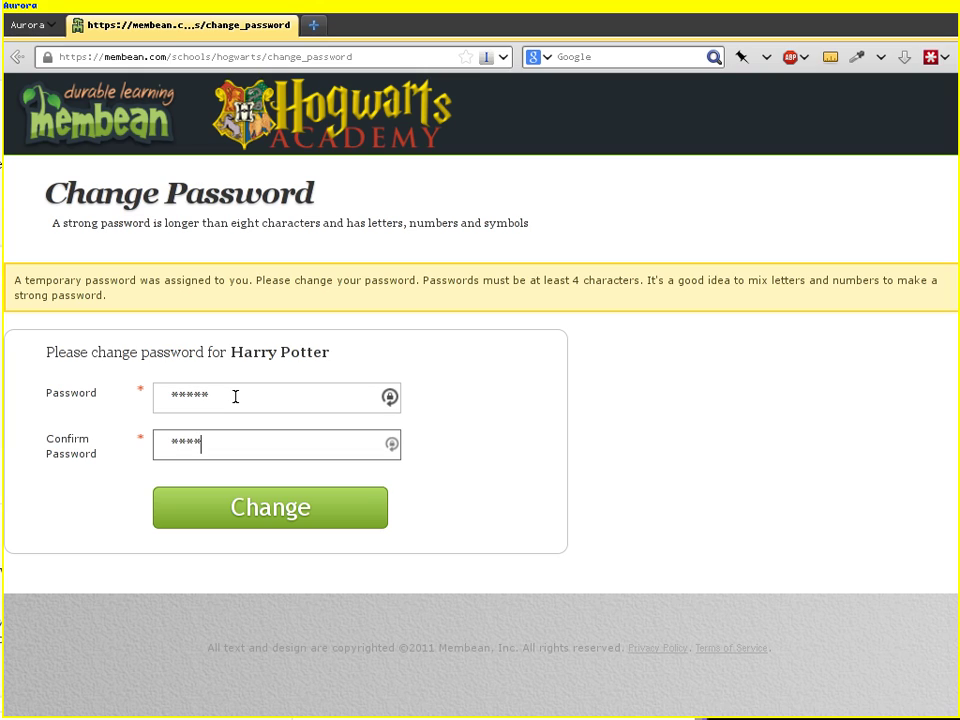
pyautogui.write('*')
pyautogui.click(318, 515)
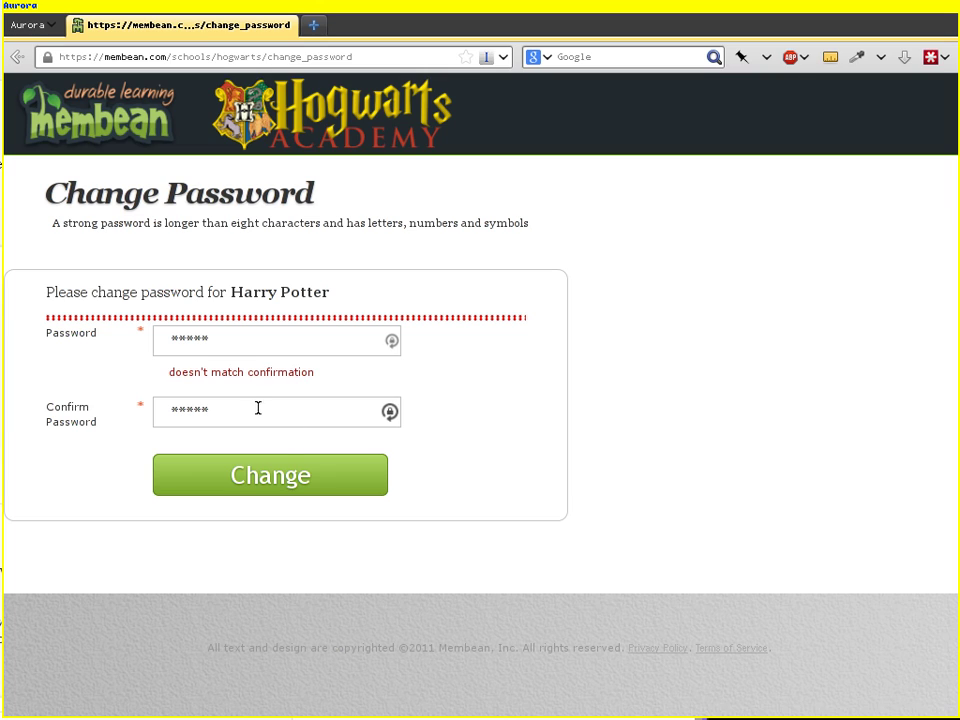
# Re-enter a new four-character password in both the password and confirmation fields and submit the change
pyautogui.click(236, 343)
pyautogui.moveTo(236, 343); pyautogui.dragTo(90, 336)
pyautogui.write('****')
pyautogui.press('Tab')
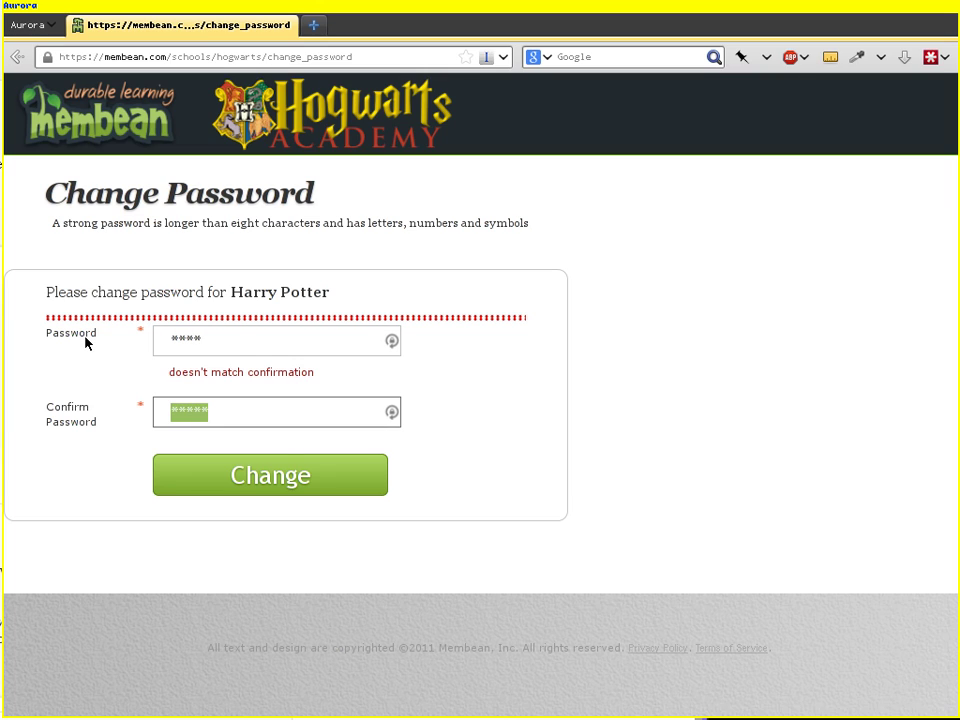
pyautogui.write('****')
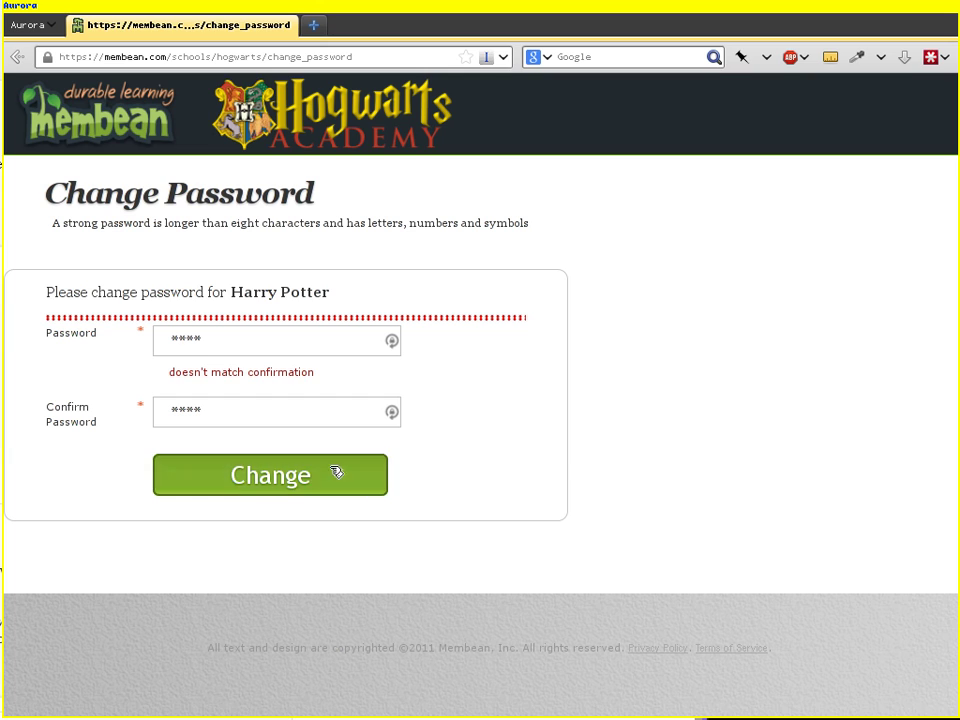
pyautogui.click(332, 471)
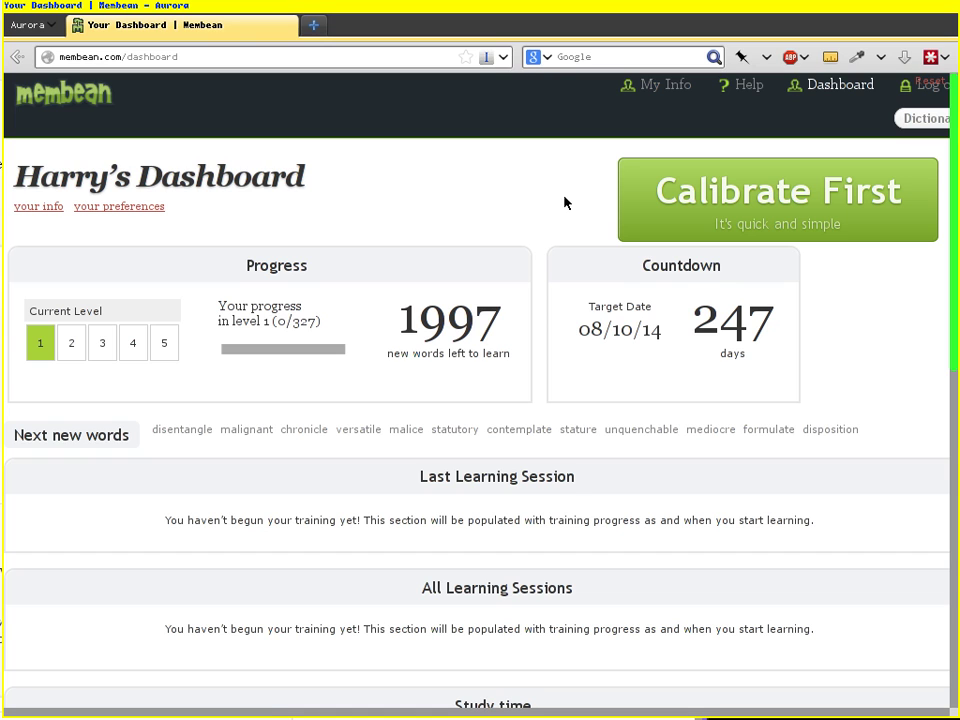
# Start the initial calibration test from the student's dashboard and answer No to each word presented
pyautogui.click(720, 203)
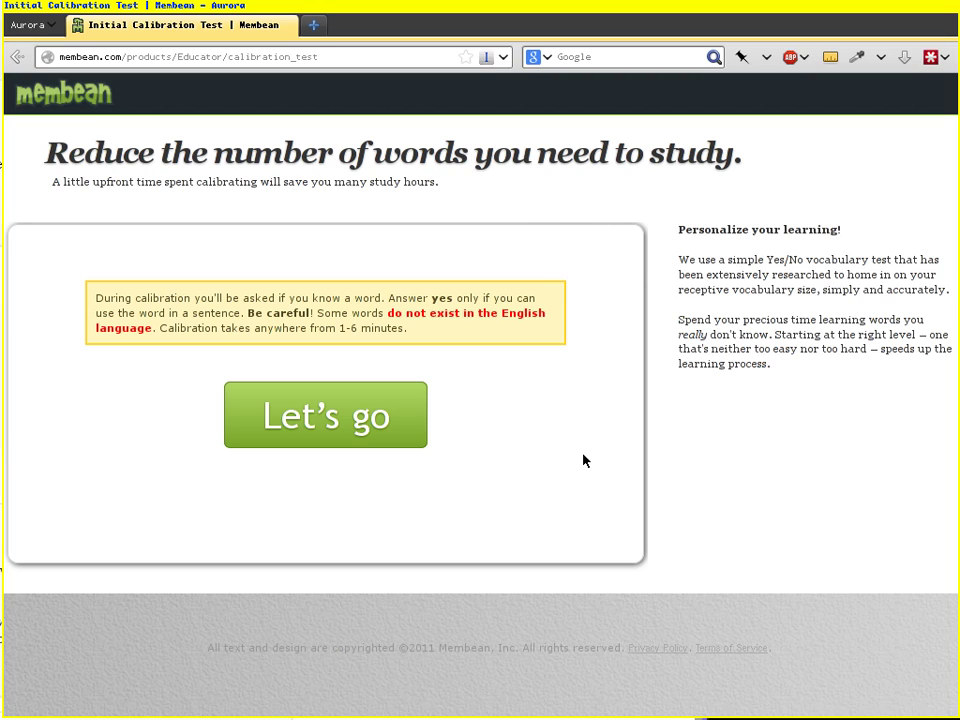
pyautogui.click(372, 428)
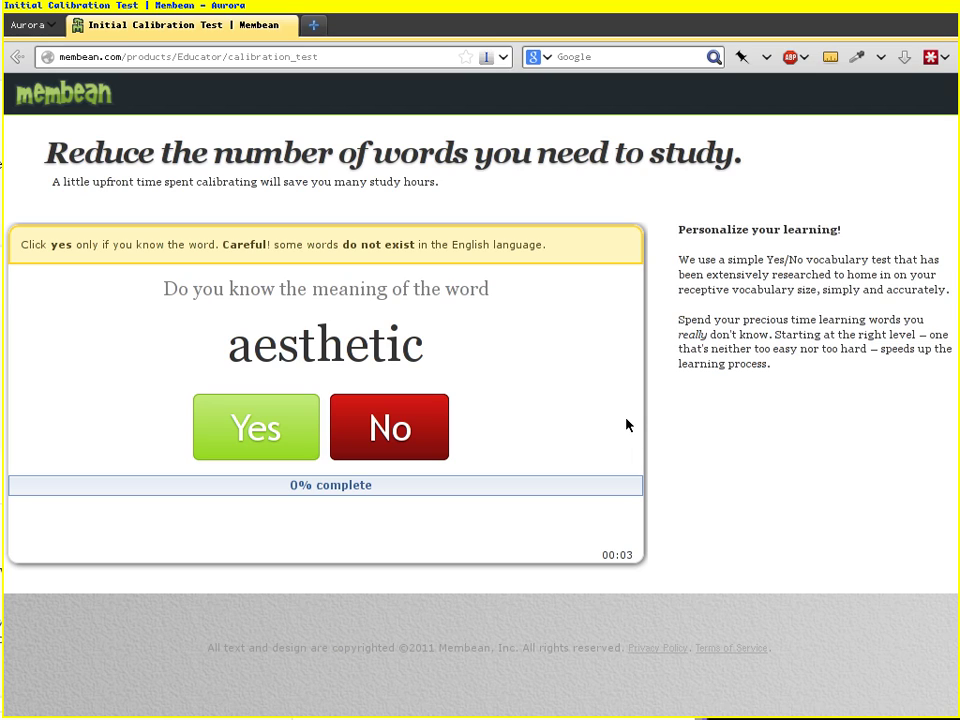
pyautogui.click(407, 432)
pyautogui.click(404, 433)
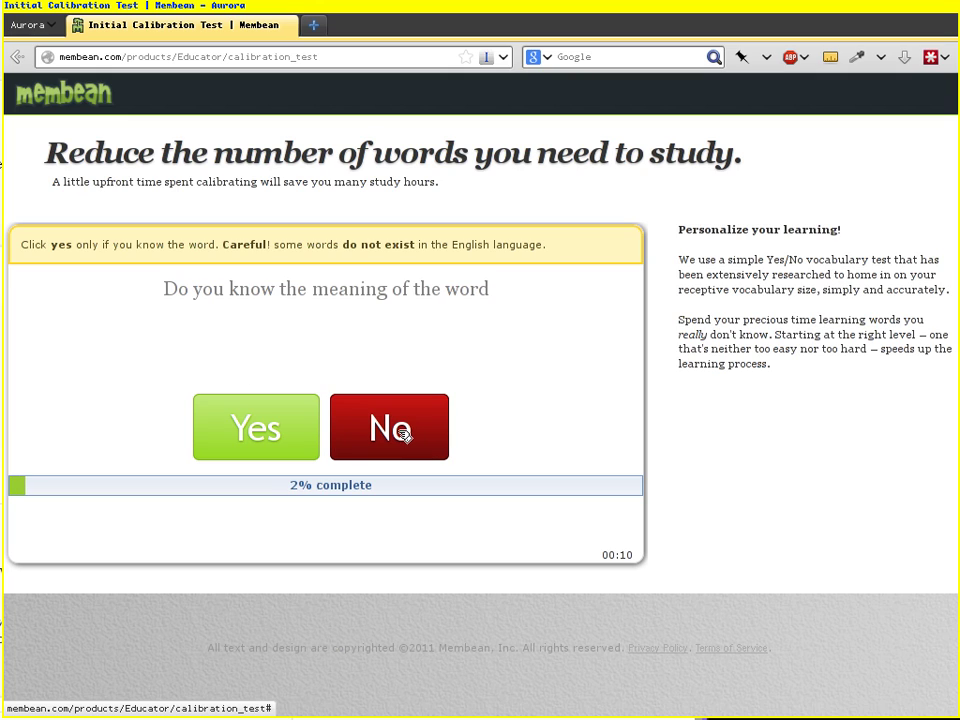
pyautogui.click(410, 432)
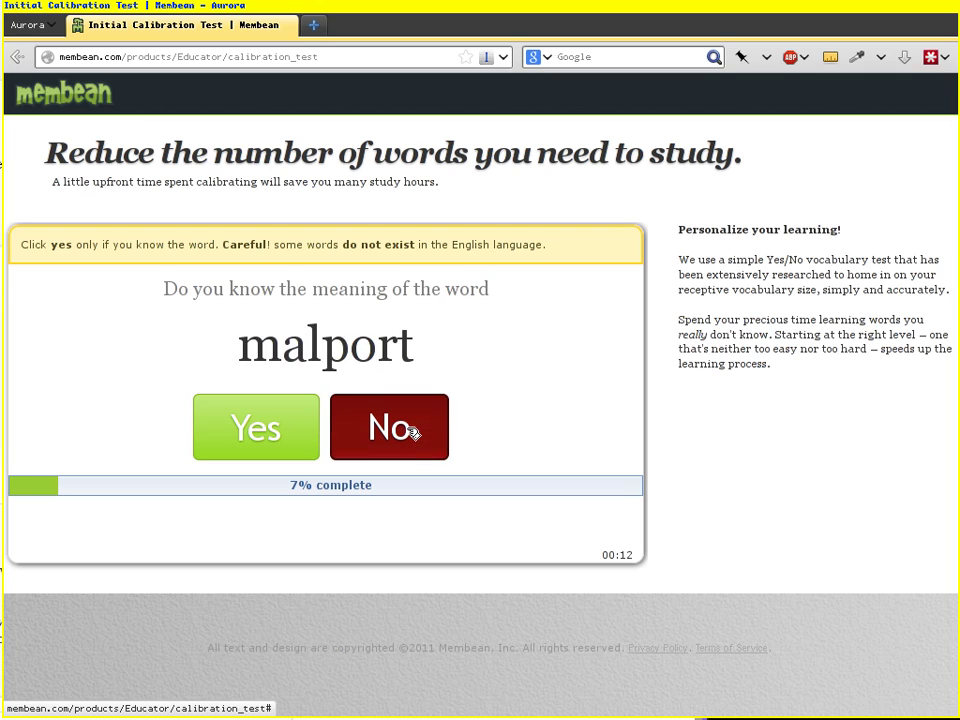
pyautogui.click(410, 432)
pyautogui.click(410, 432)
pyautogui.click(410, 432)
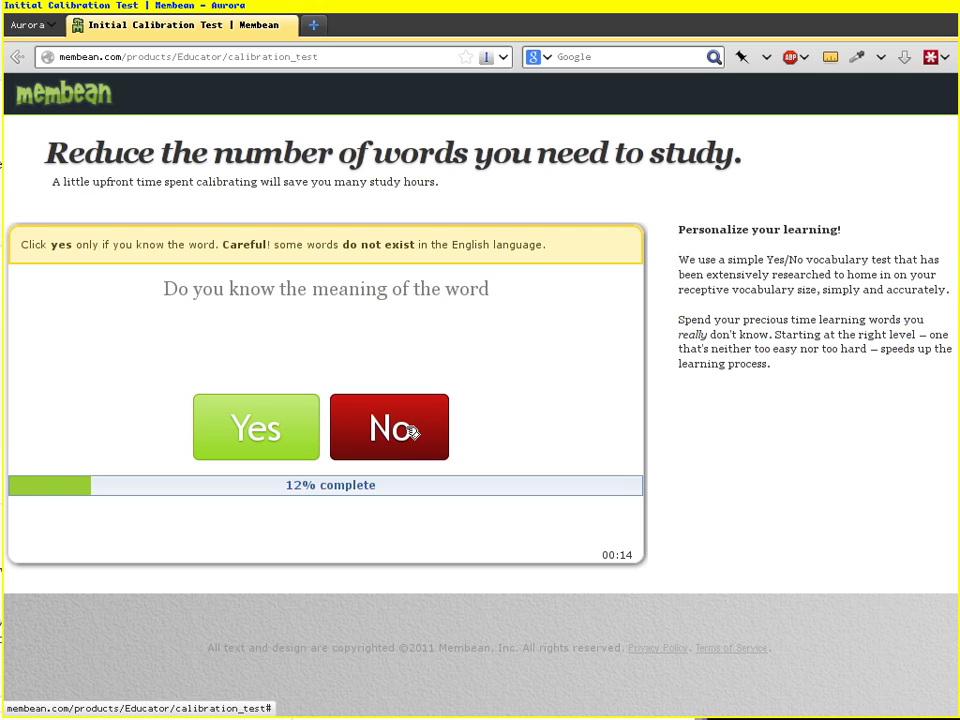
pyautogui.click(410, 432)
pyautogui.click(410, 432)
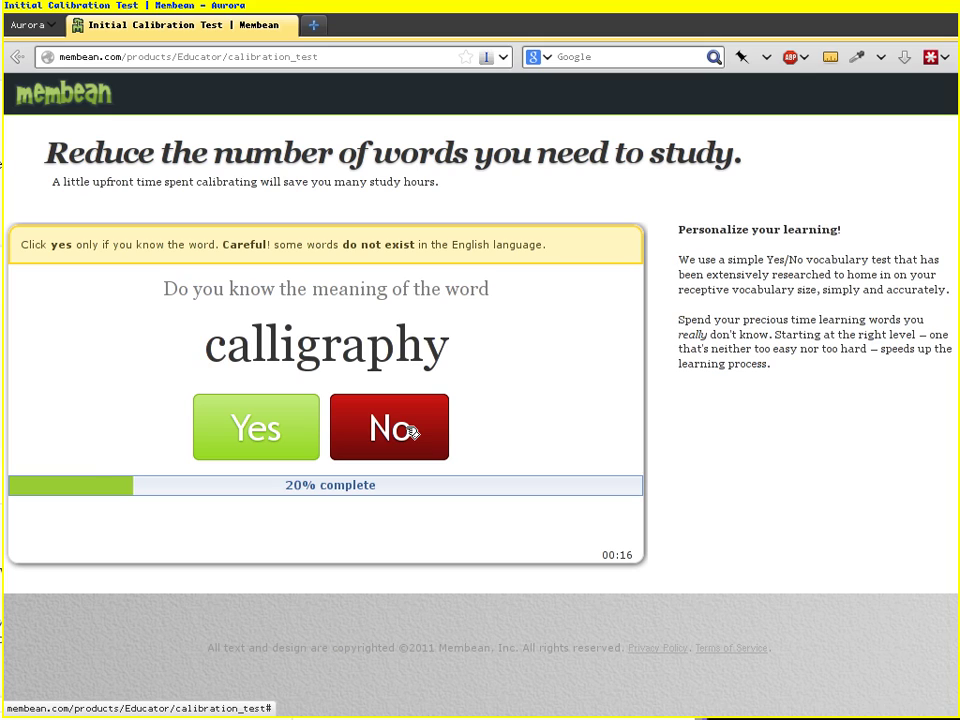
pyautogui.click(410, 432)
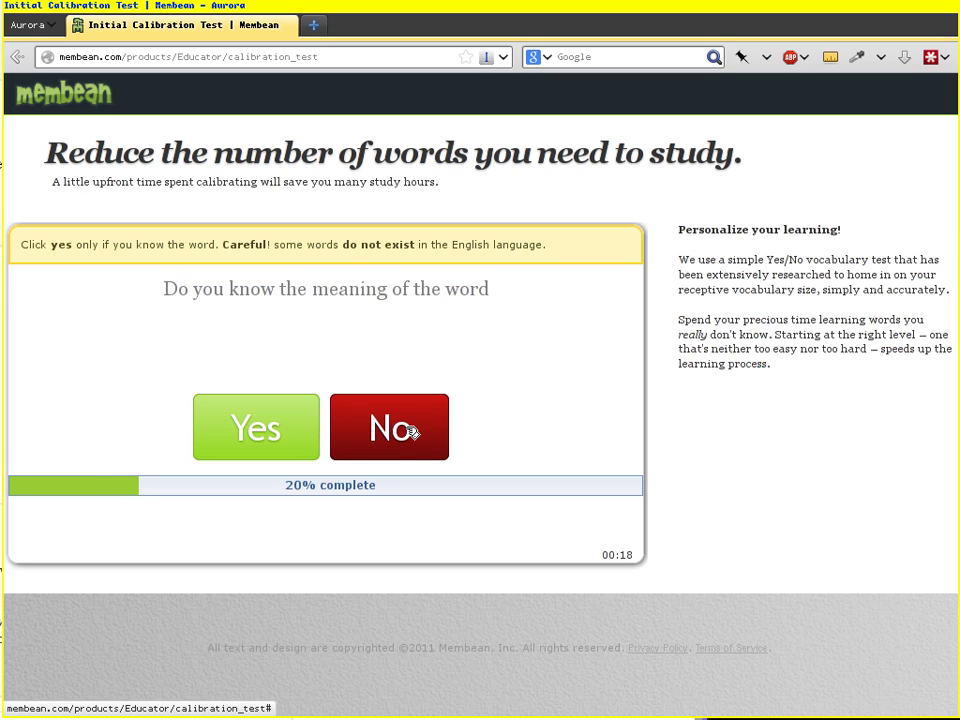
pyautogui.click(410, 432)
pyautogui.click(408, 430)
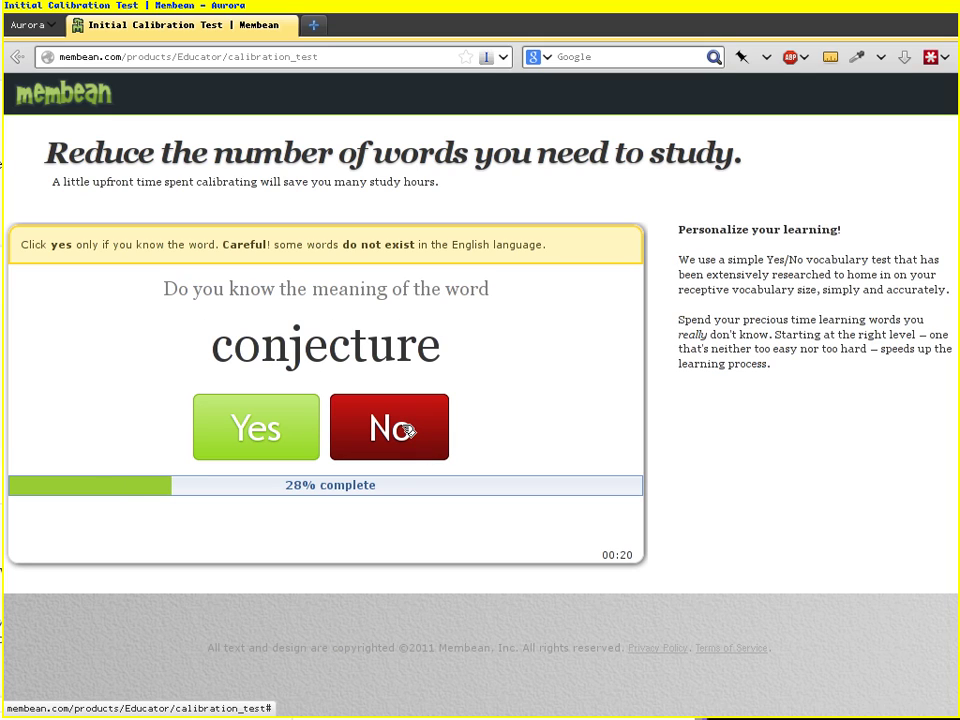
pyautogui.click(408, 430)
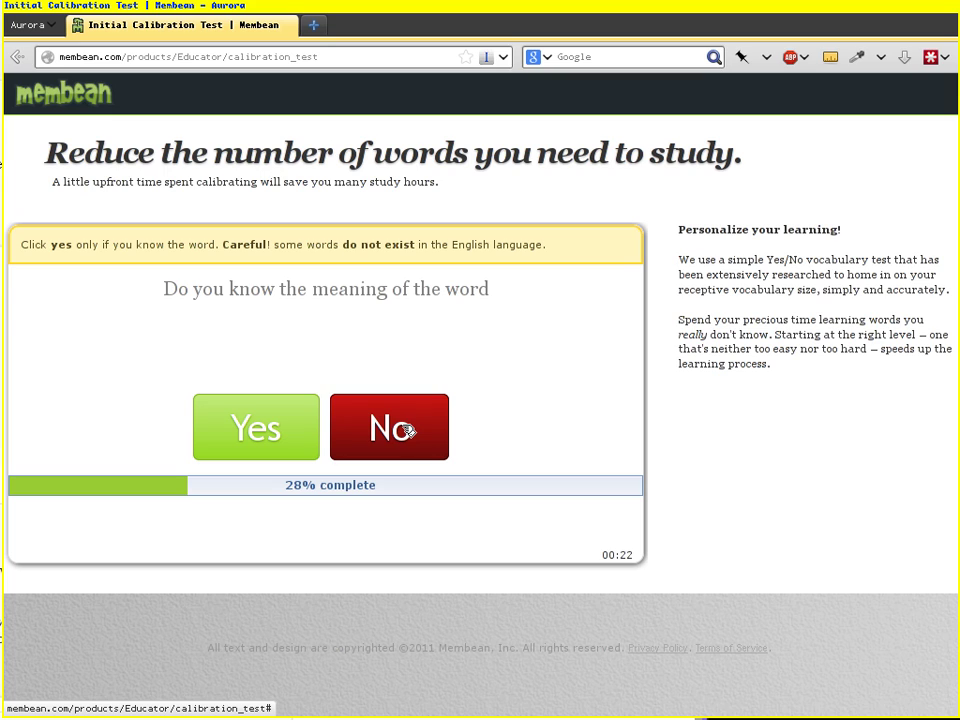
pyautogui.click(408, 430)
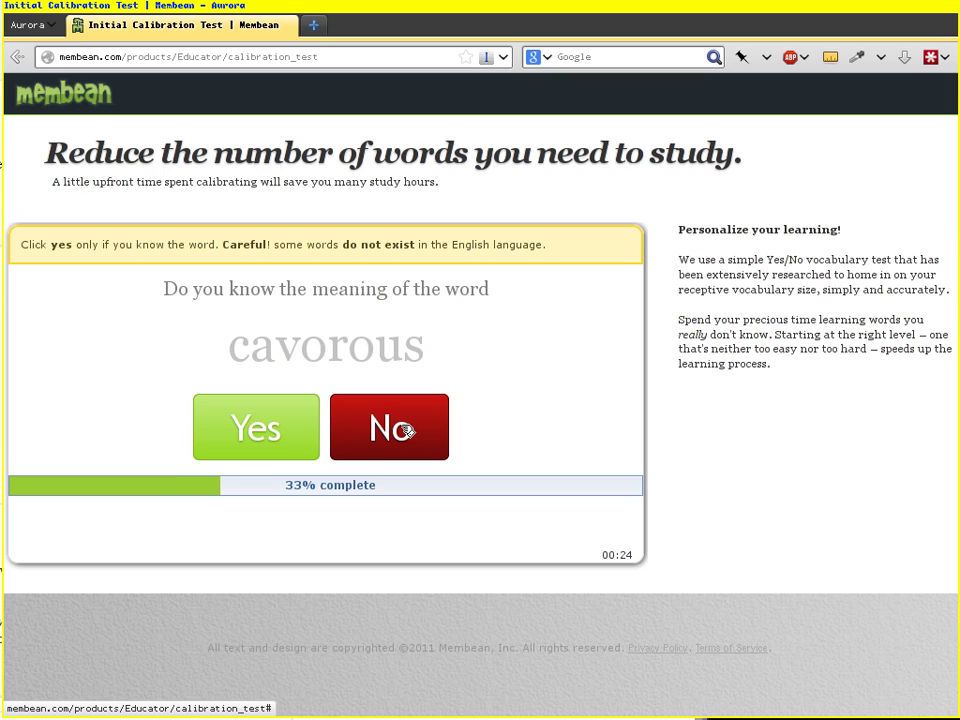
pyautogui.click(408, 430)
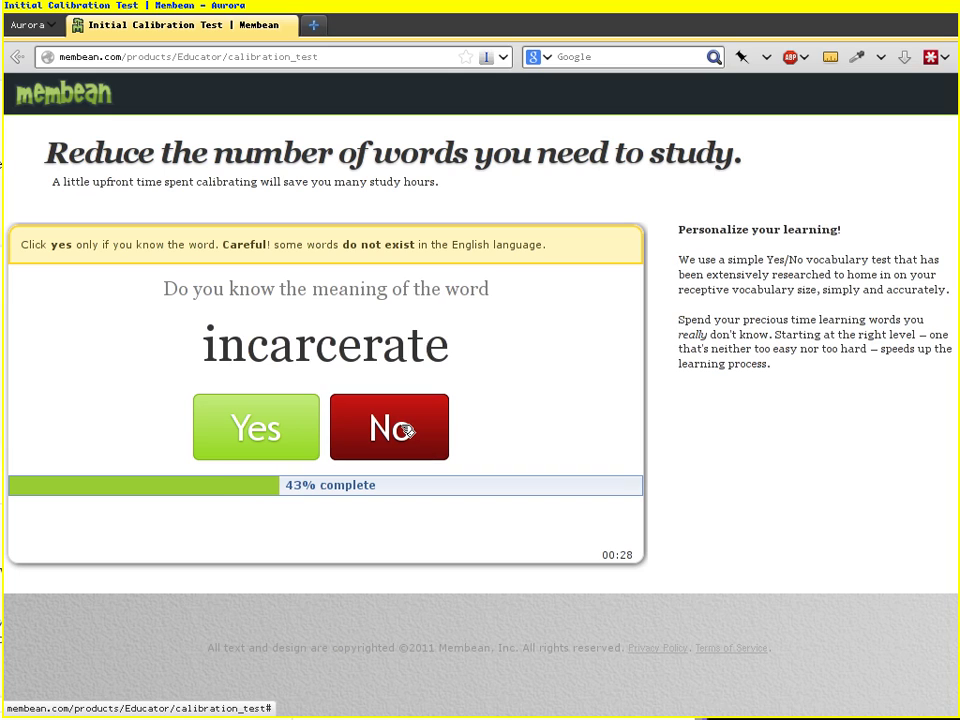
pyautogui.click(408, 430)
pyautogui.click(408, 430)
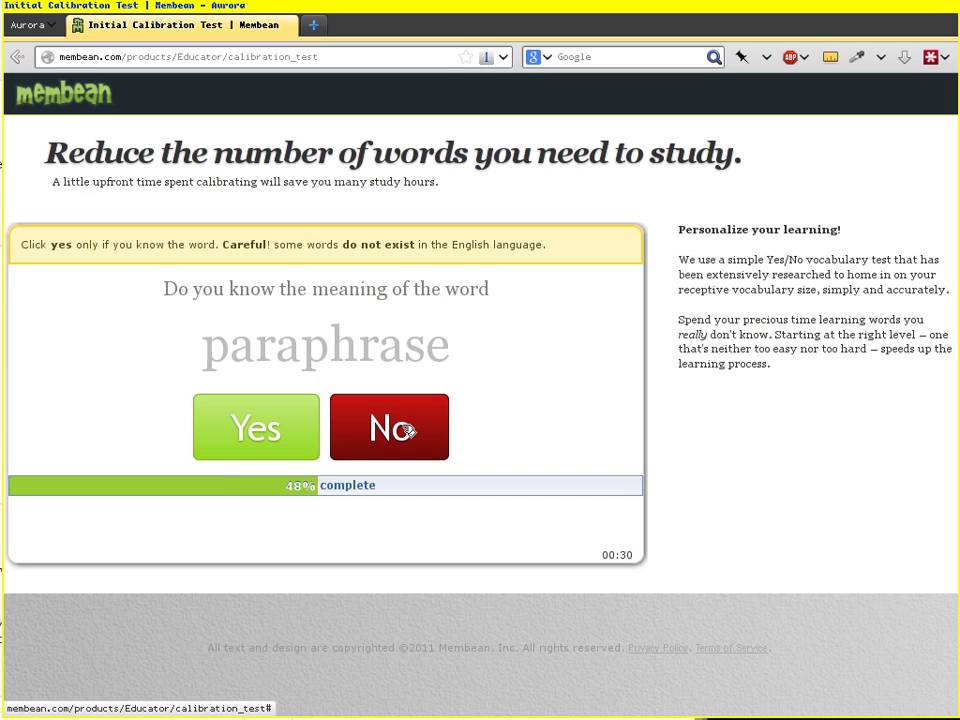
pyautogui.click(408, 430)
pyautogui.click(408, 430)
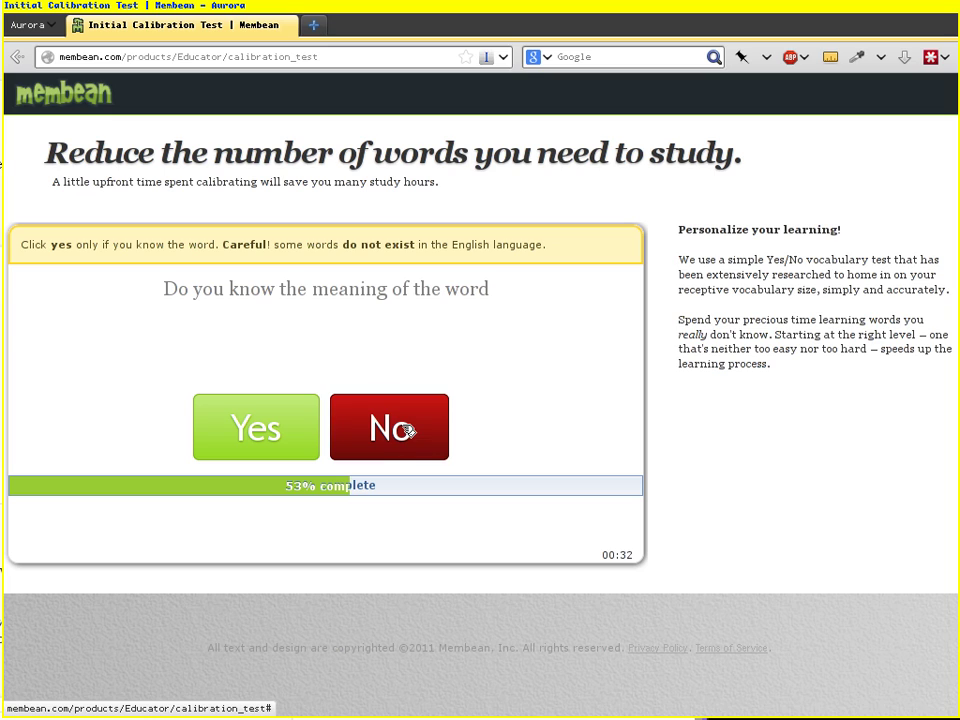
pyautogui.click(408, 430)
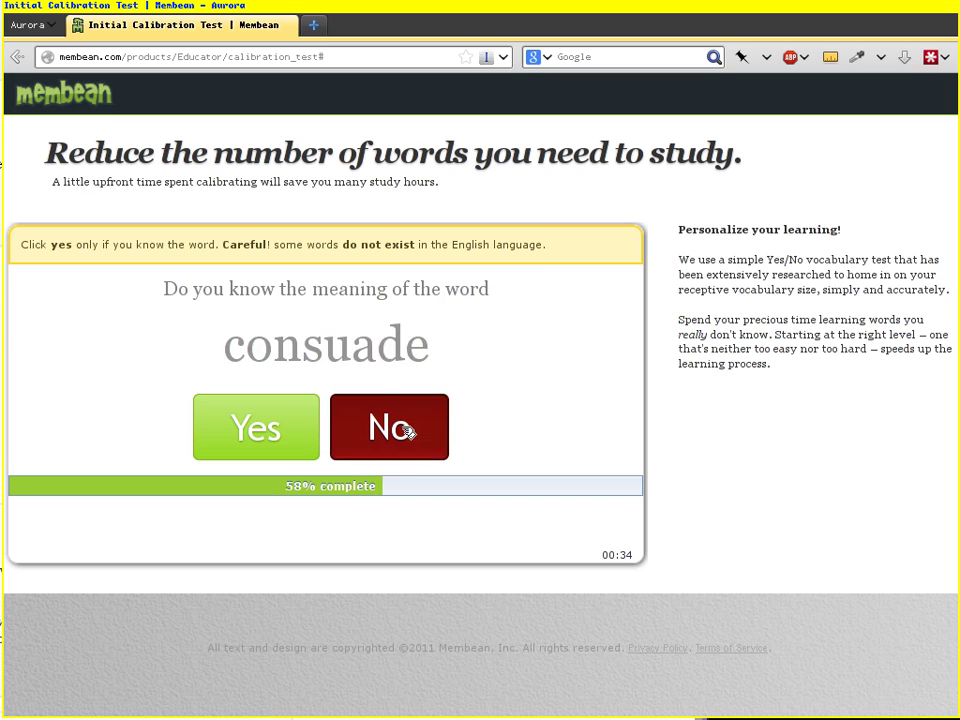
pyautogui.click(408, 430)
pyautogui.click(408, 430)
pyautogui.click(408, 432)
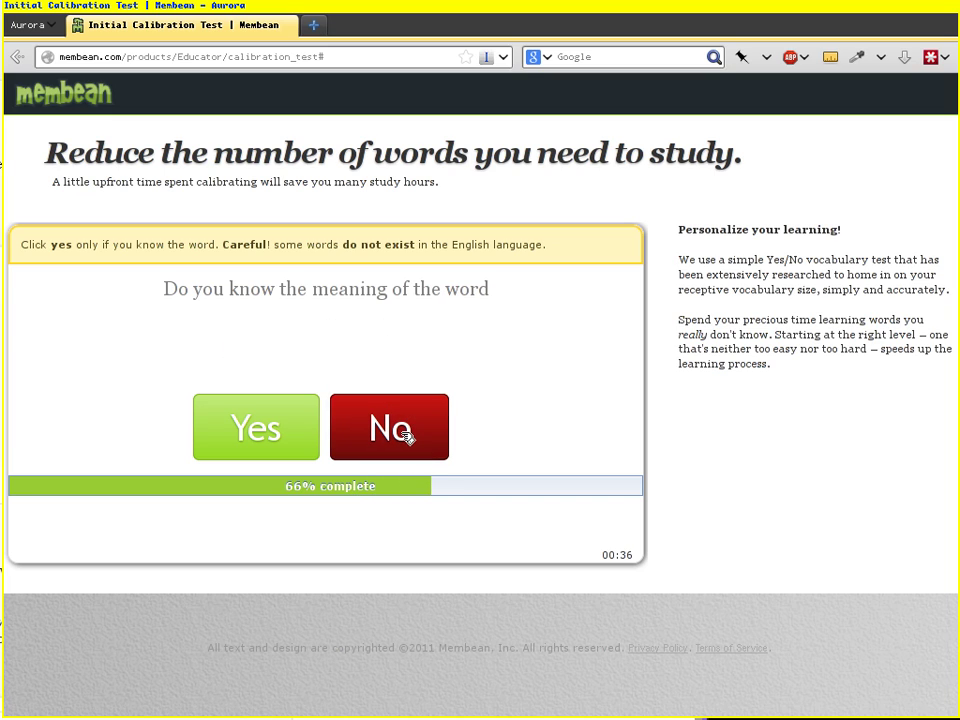
pyautogui.click(408, 436)
pyautogui.click(407, 438)
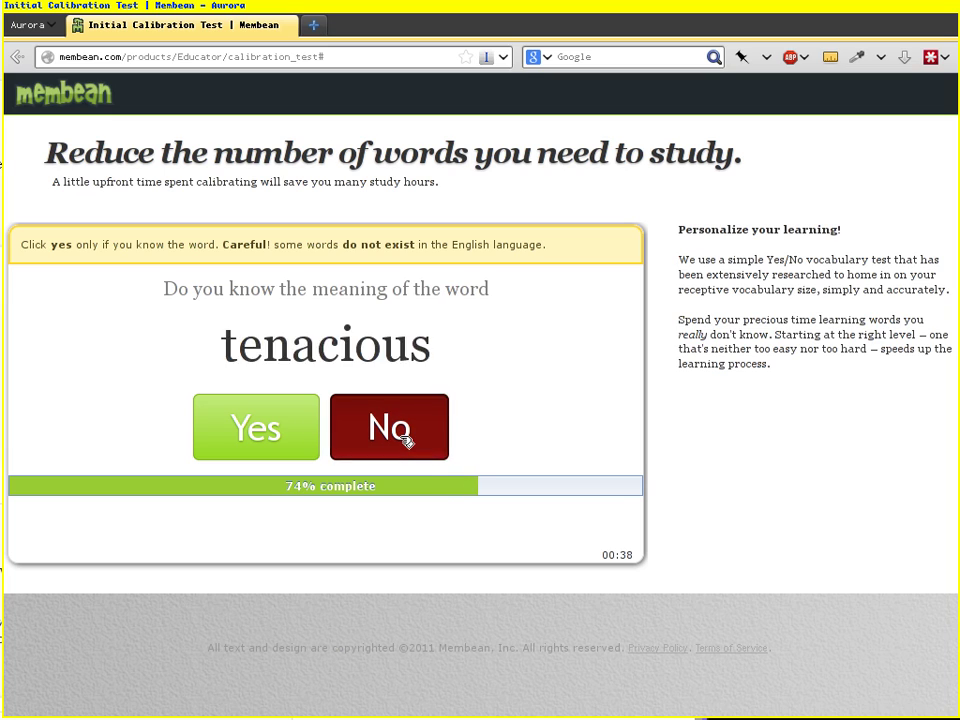
pyautogui.click(407, 438)
pyautogui.click(407, 438)
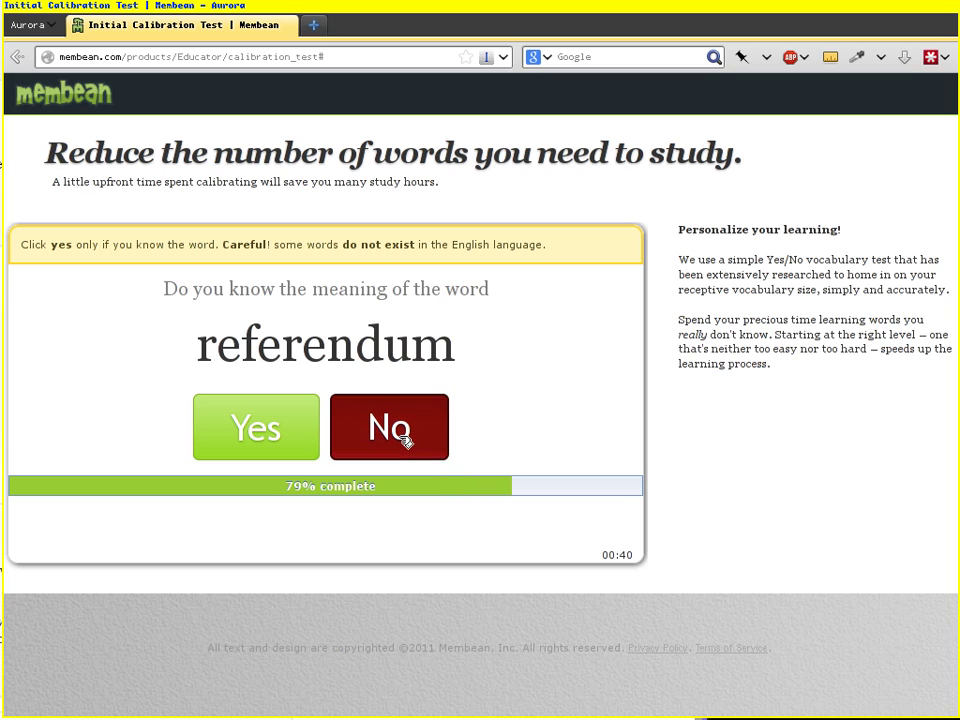
pyautogui.click(407, 438)
pyautogui.click(407, 438)
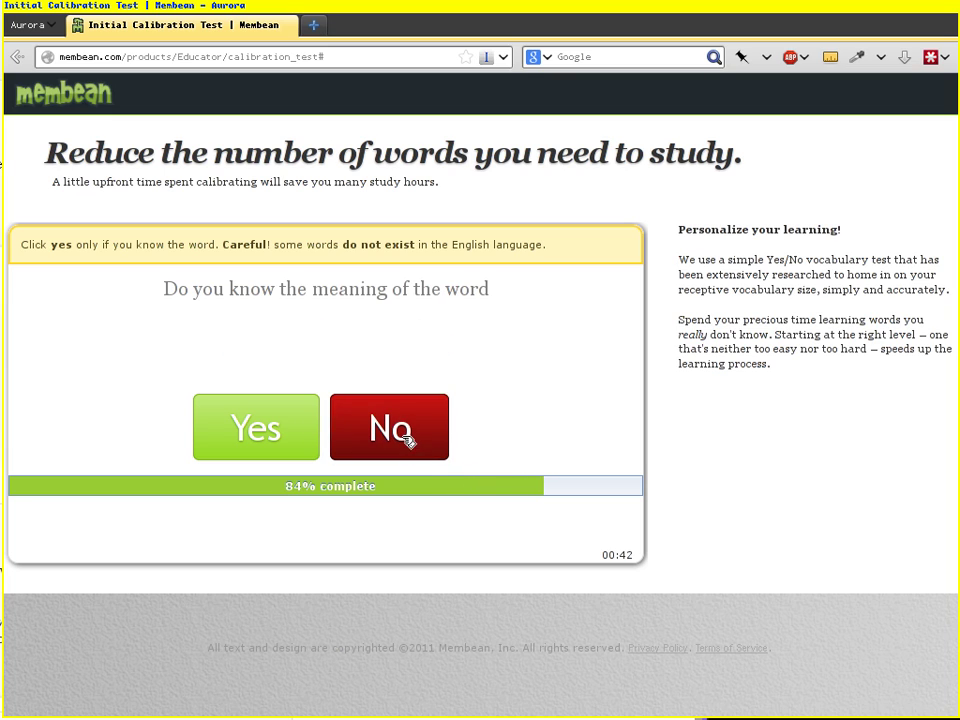
pyautogui.click(407, 438)
pyautogui.click(407, 438)
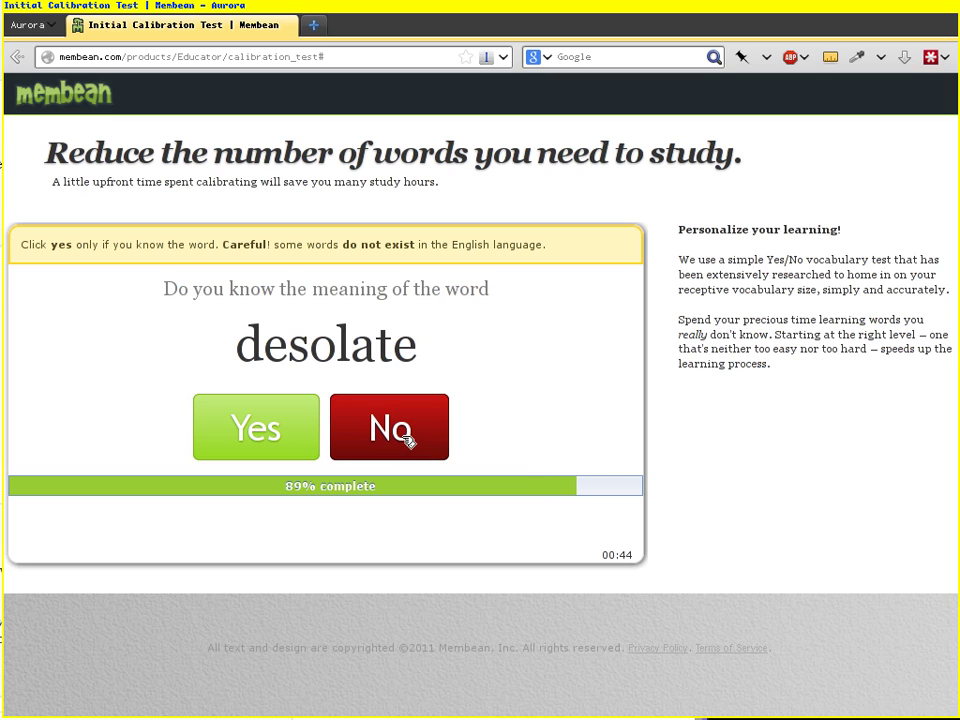
# Answer No to the remaining words of the calibration test to finish it
pyautogui.click(407, 438)
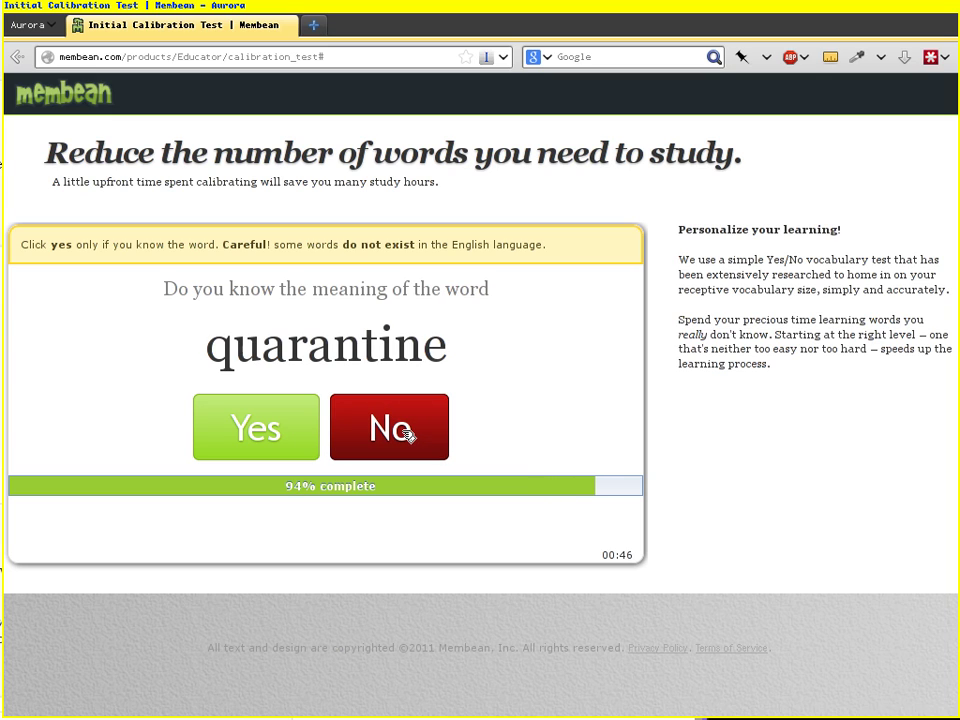
pyautogui.click(407, 436)
pyautogui.click(407, 433)
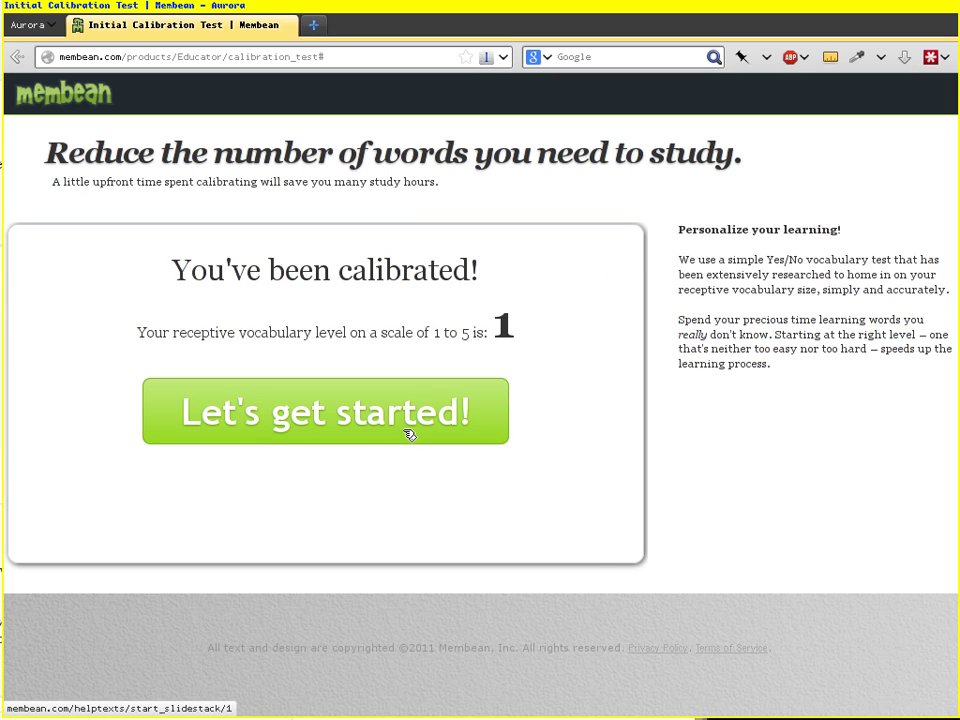
# Get started from the calibration result, go through the three introductory slides and begin the first training session
pyautogui.click(409, 435)
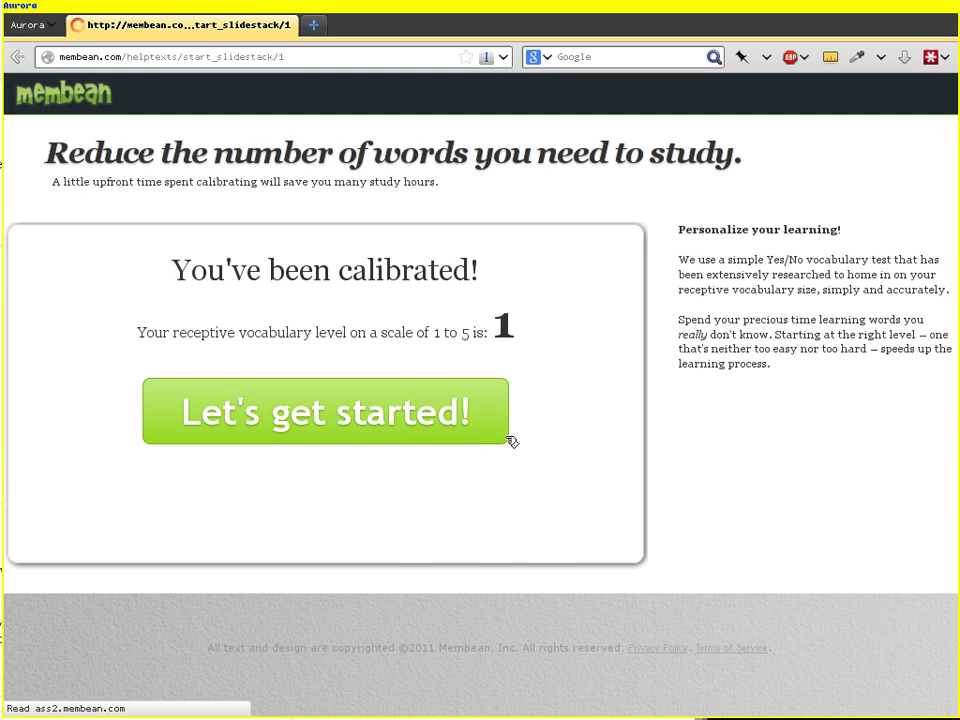
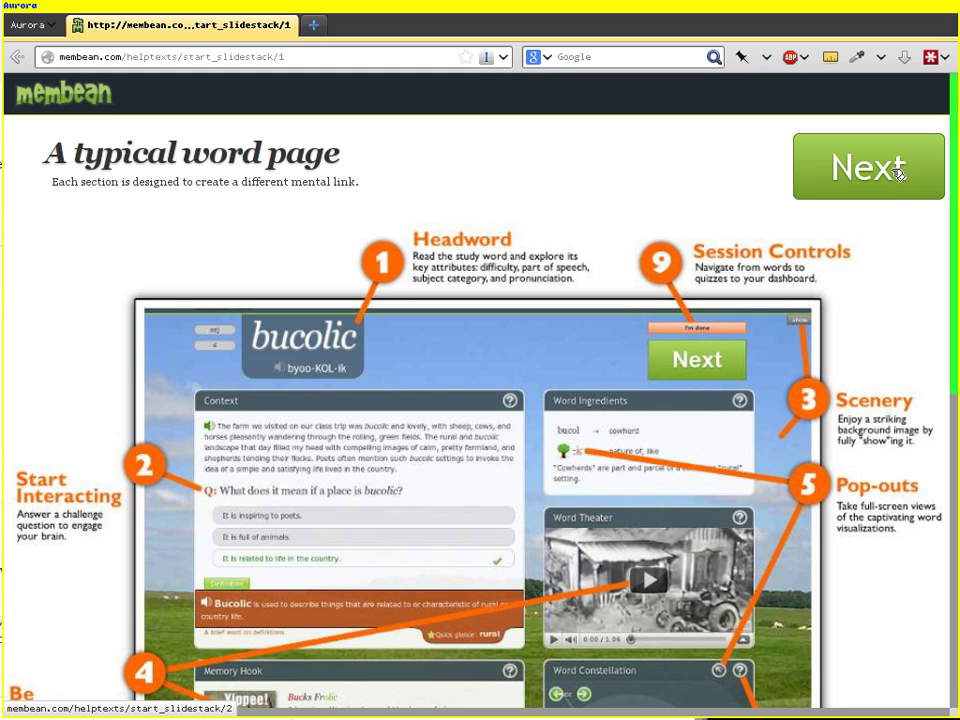
pyautogui.scroll(-1, 821, 435)
pyautogui.scroll(1, 882, 437)
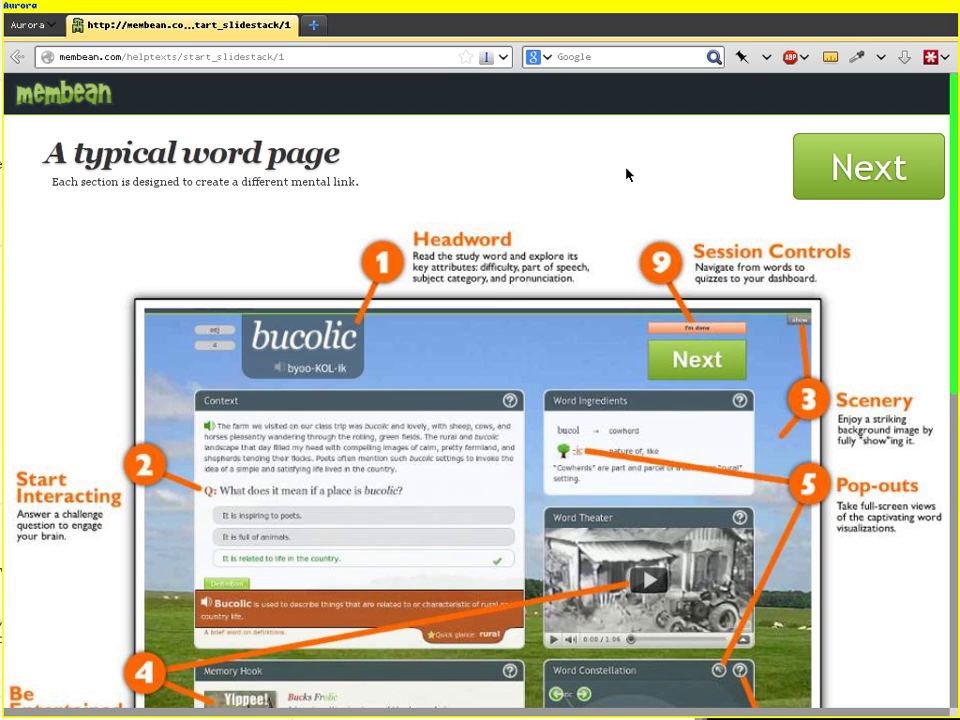
pyautogui.click(855, 178)
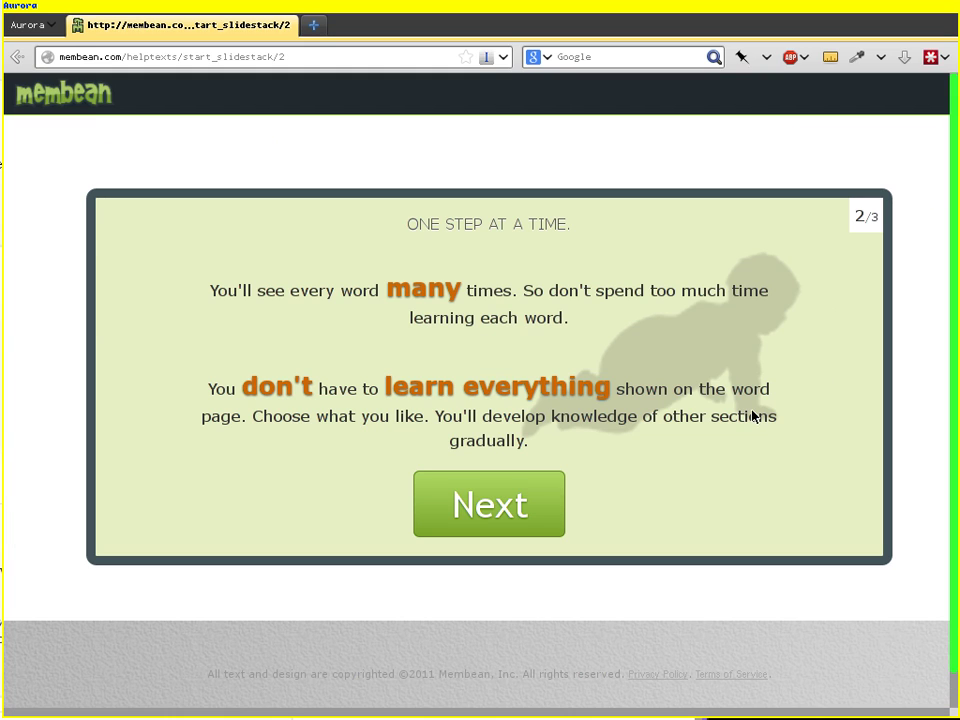
pyautogui.click(511, 502)
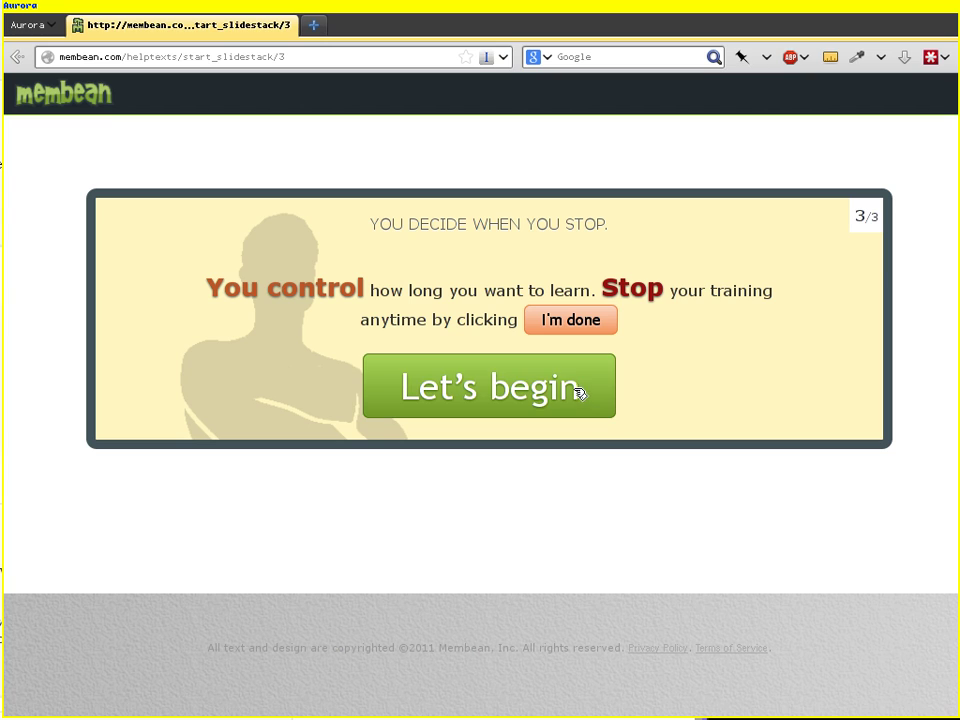
pyautogui.click(578, 393)
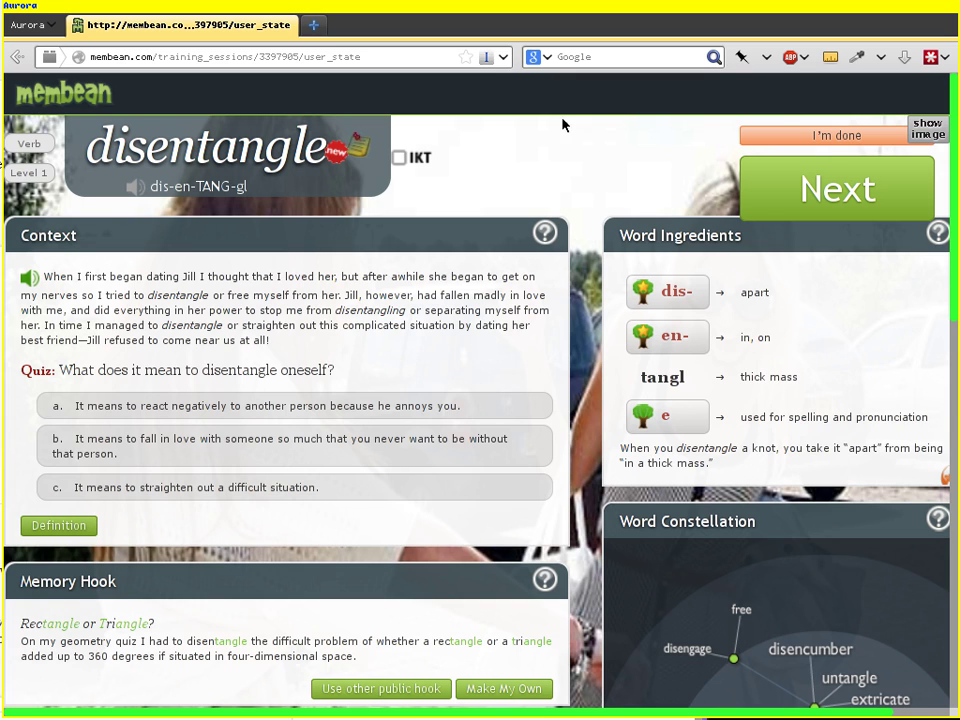
# Play and close the Context section's help video, and look over the sections of the disentangle word page
pyautogui.click(544, 231)
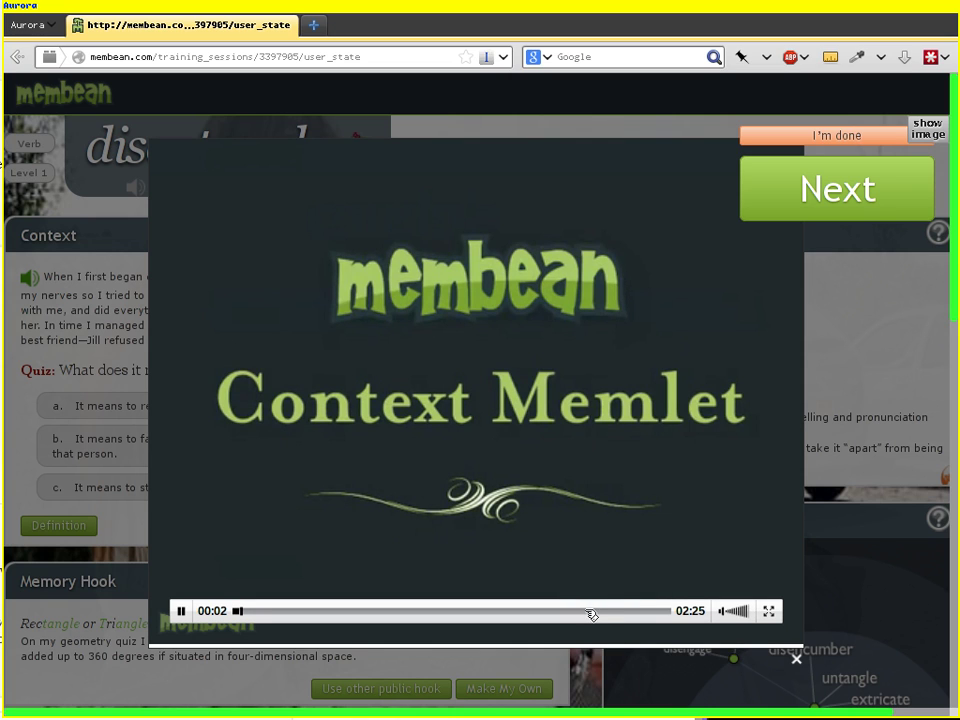
pyautogui.click(797, 656)
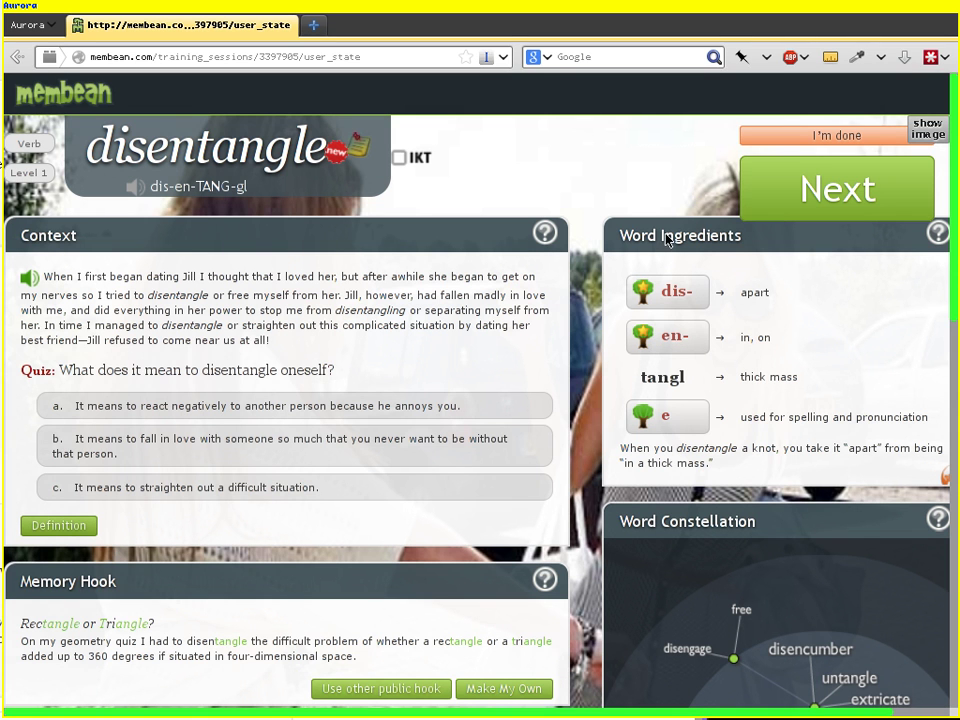
pyautogui.scroll(-2, 426, 250)
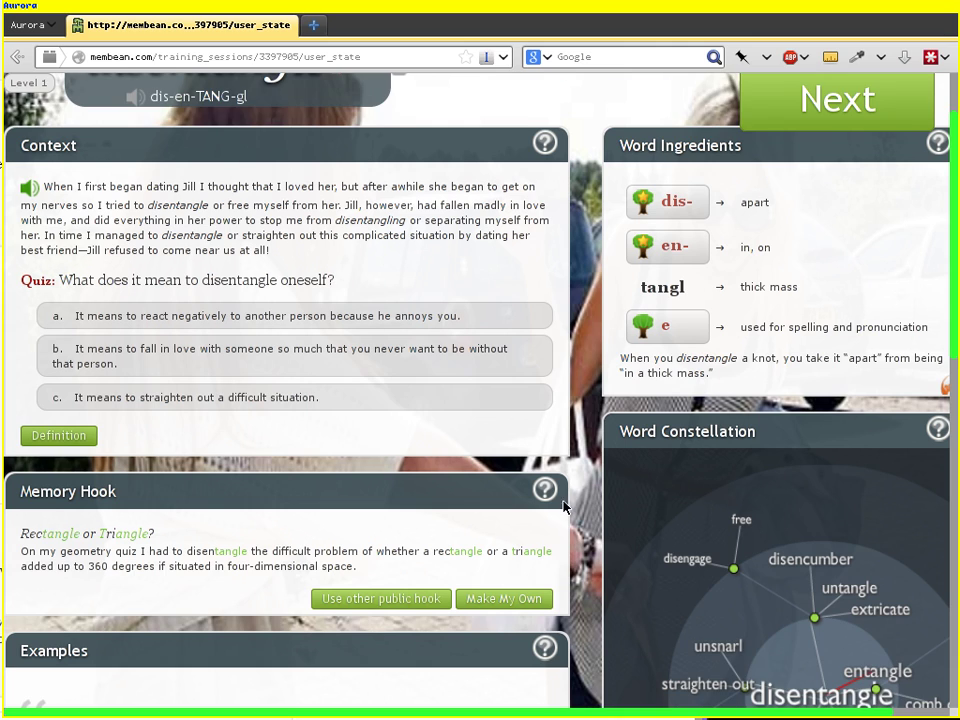
pyautogui.scroll(-1, 563, 505)
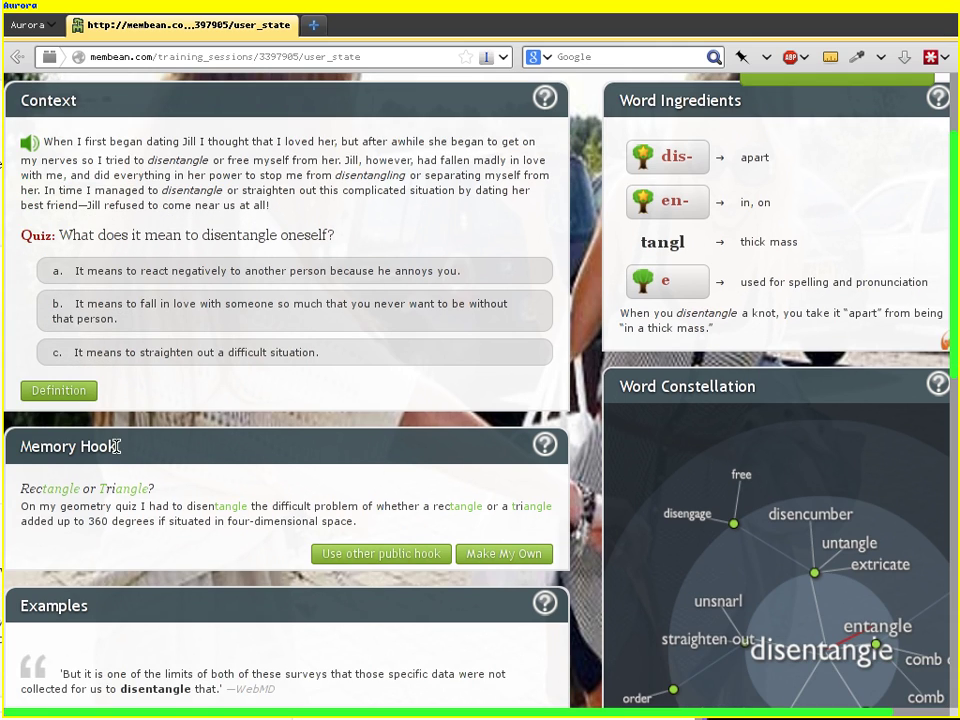
pyautogui.scroll(-2, 254, 668)
pyautogui.scroll(-1, 400, 630)
pyautogui.scroll(1, 412, 425)
pyautogui.scroll(3, 432, 395)
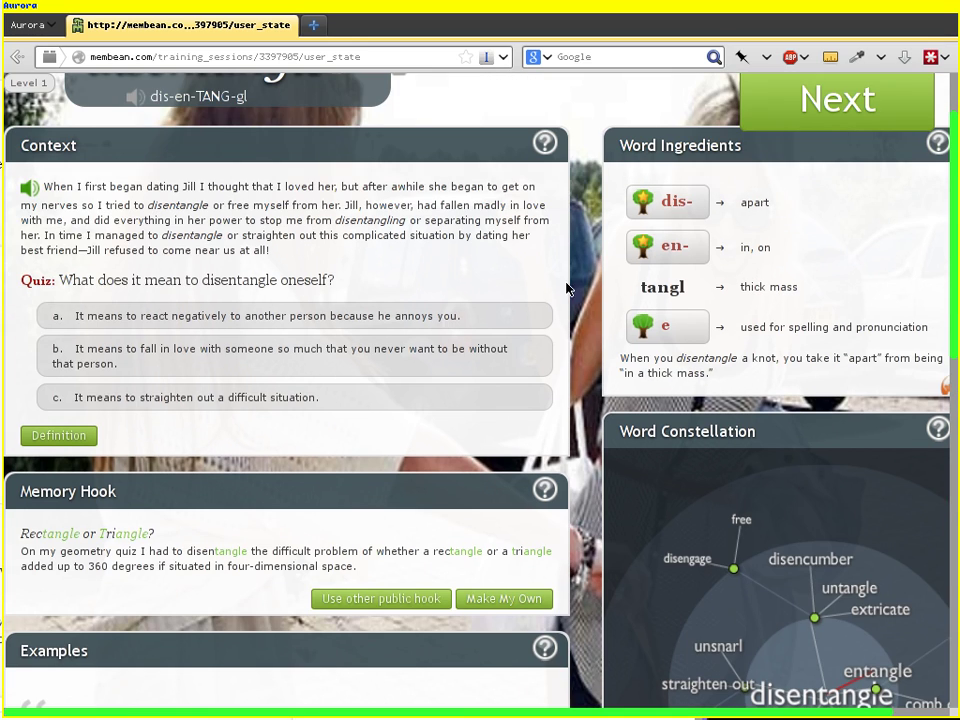
# View the word tree for the dis- ingredient, close it and look over the Word Constellation of disentangle
pyautogui.click(684, 205)
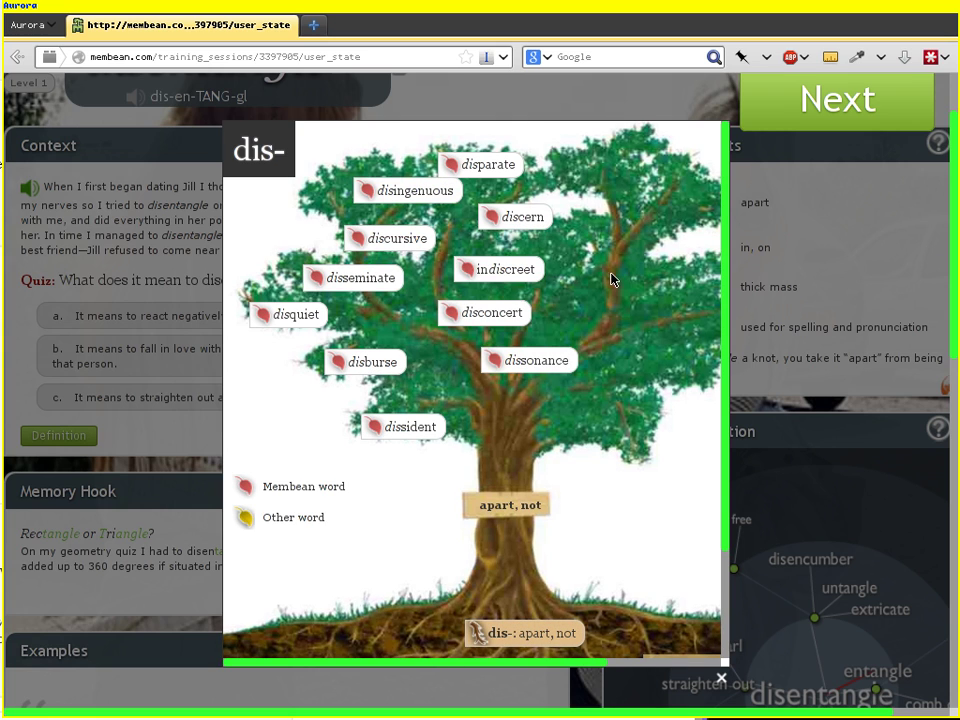
pyautogui.click(870, 285)
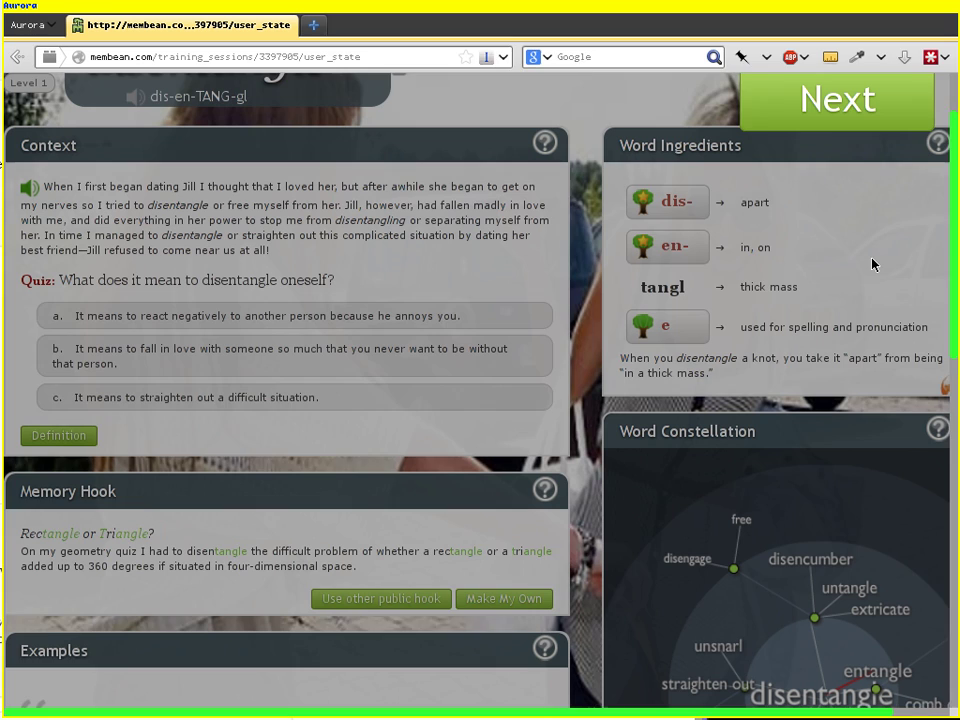
pyautogui.scroll(-2, 715, 512)
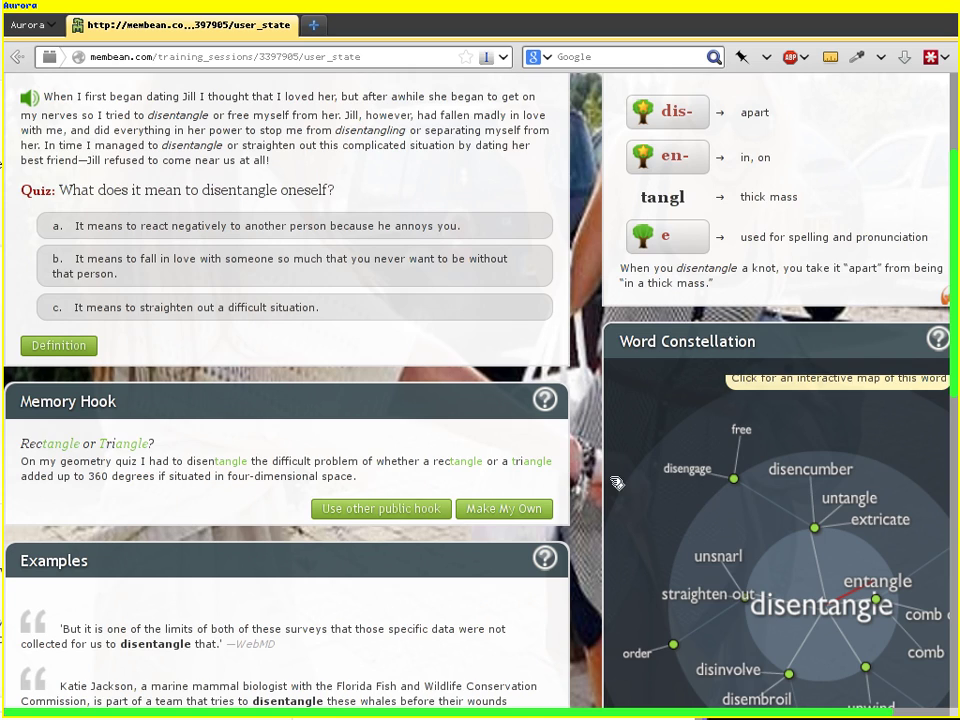
pyautogui.scroll(4, 584, 496)
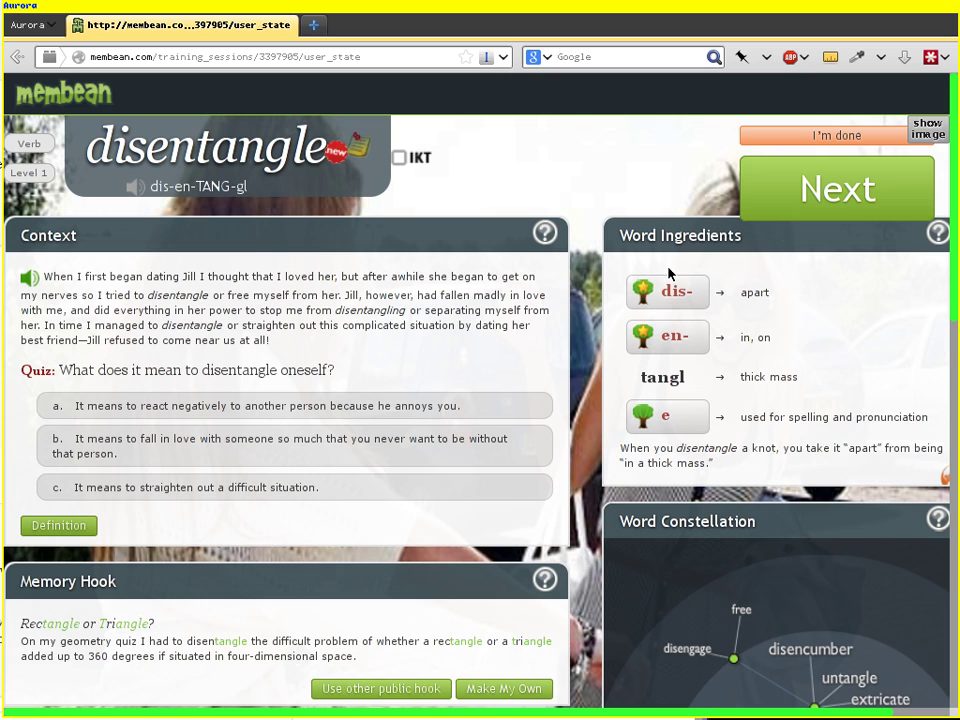
# Try to skip the disentangle quiz, play the context audio, and answer with option a followed by option c
pyautogui.click(868, 193)
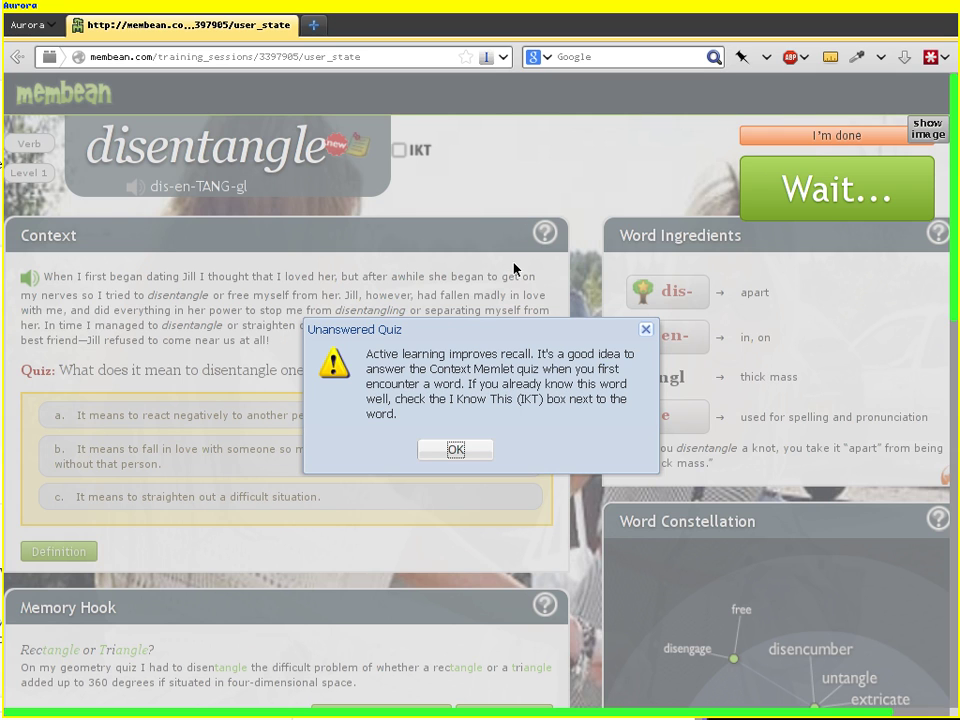
pyautogui.click(457, 451)
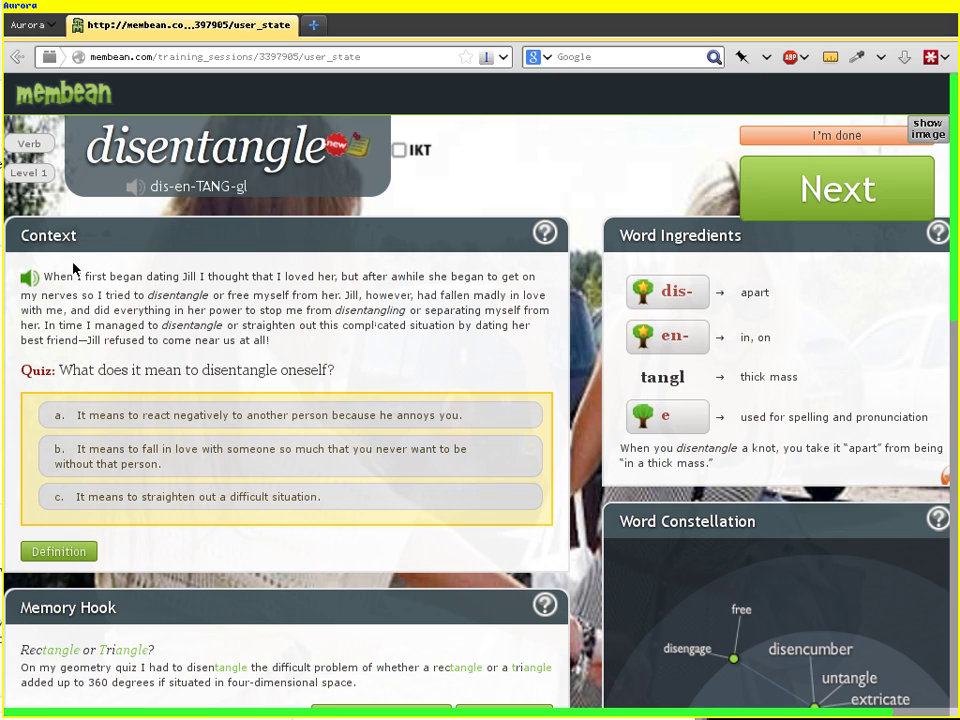
pyautogui.click(33, 283)
pyautogui.click(355, 414)
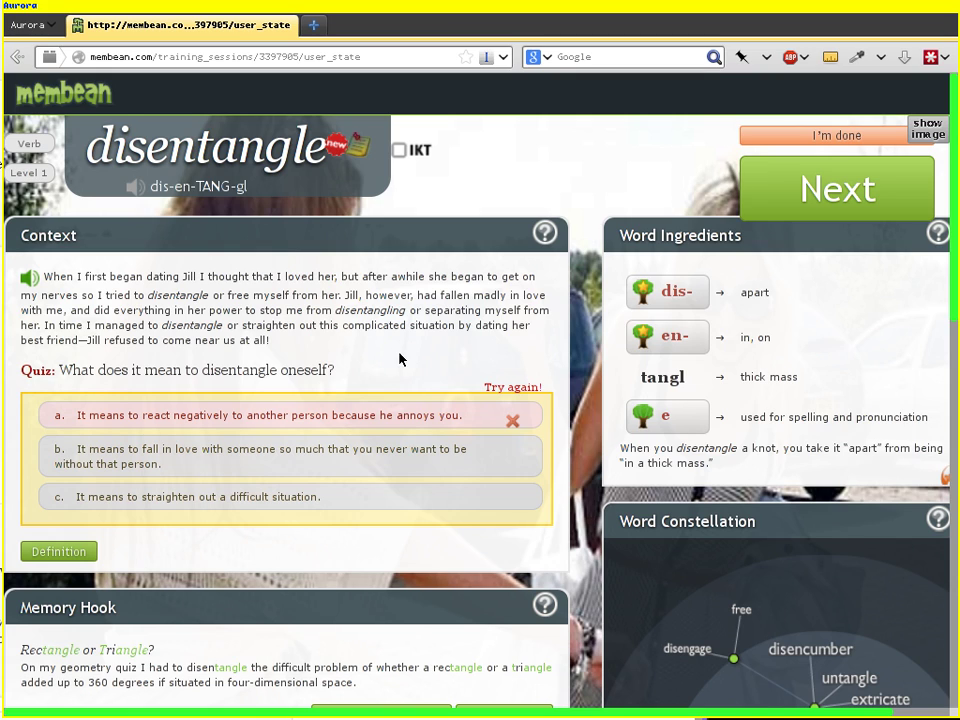
pyautogui.click(192, 500)
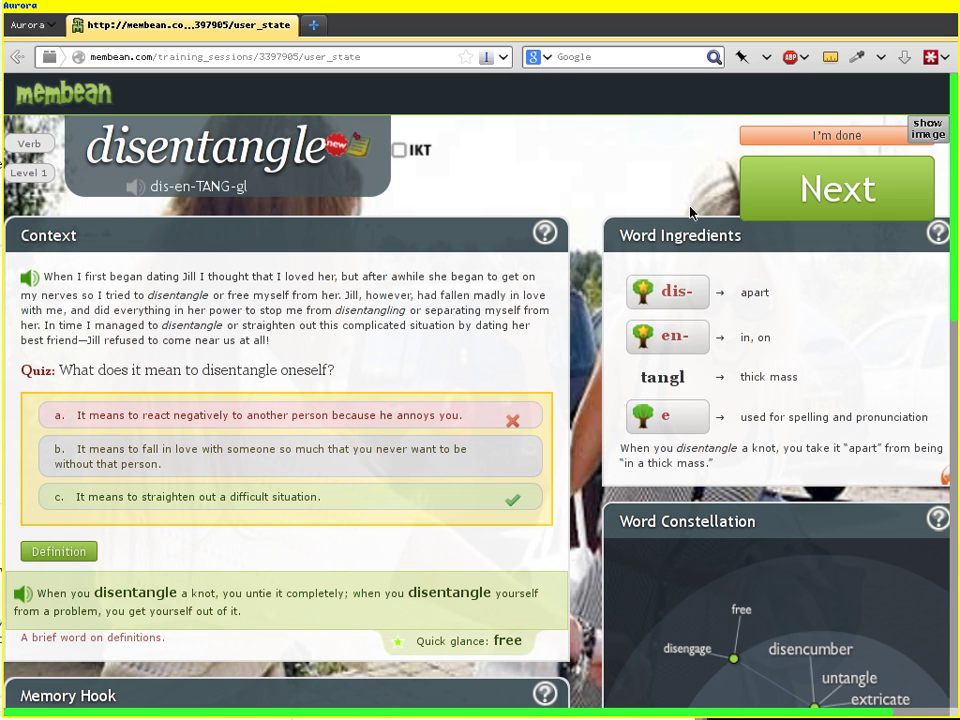
# Move on from the disentangle page and spell DISENTANGLE in the spelling exercise, correcting the mistyped letter
pyautogui.click(808, 196)
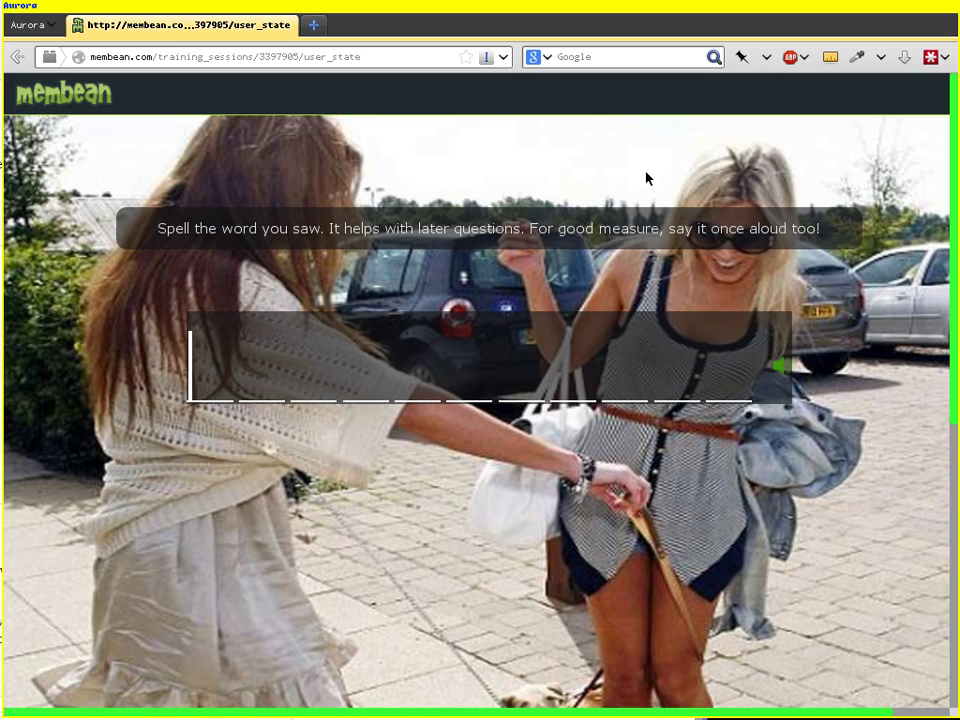
pyautogui.write('disen')
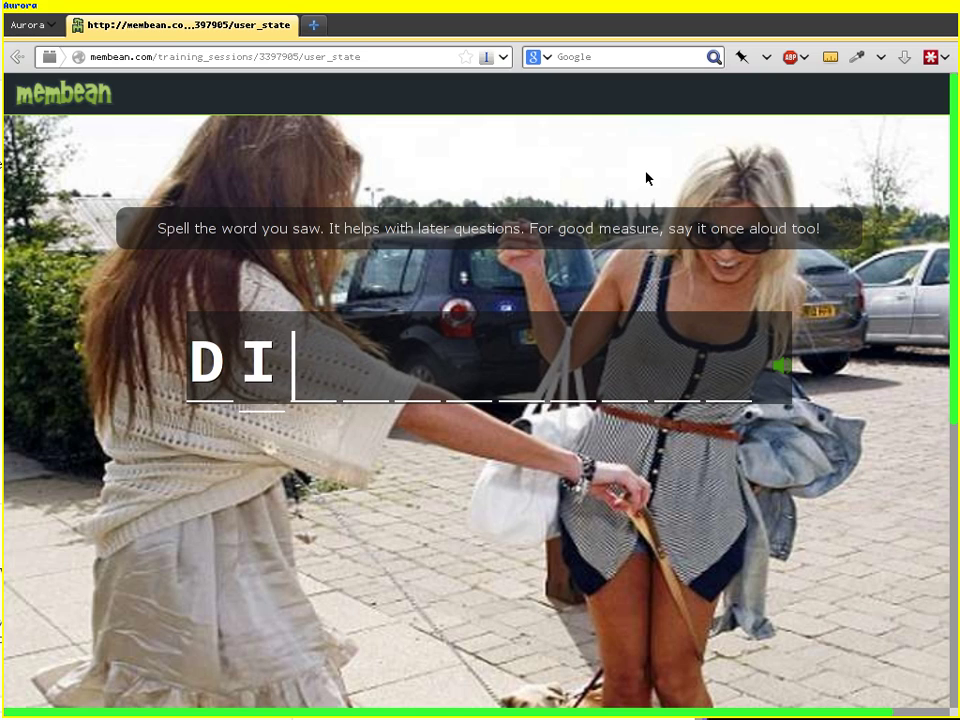
pyautogui.write('tat')
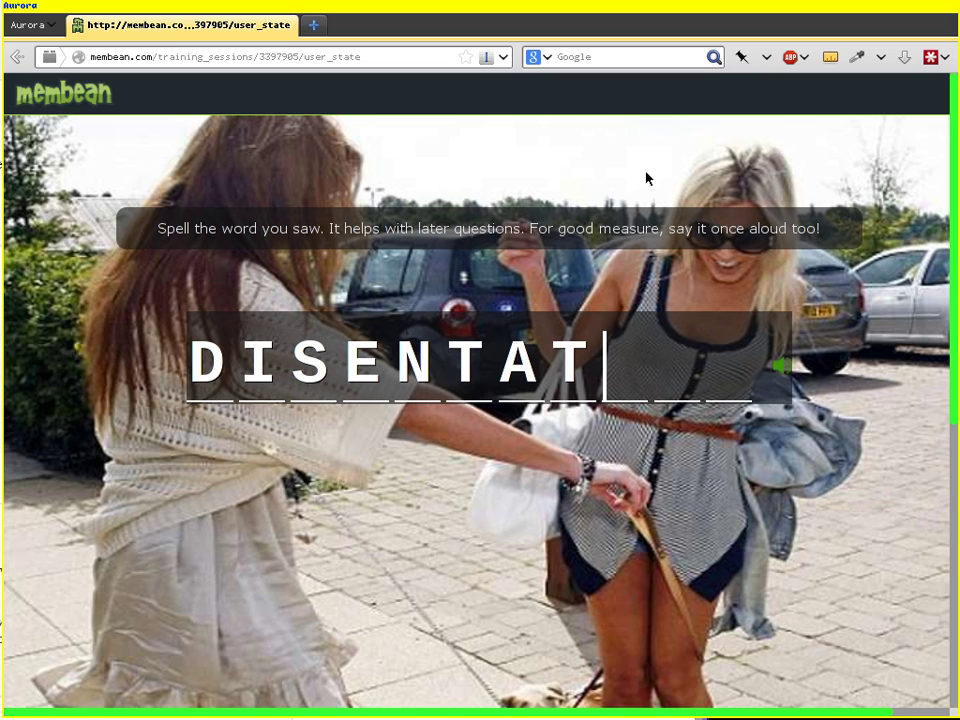
pyautogui.press('BackSpace')
pyautogui.write('ngl')
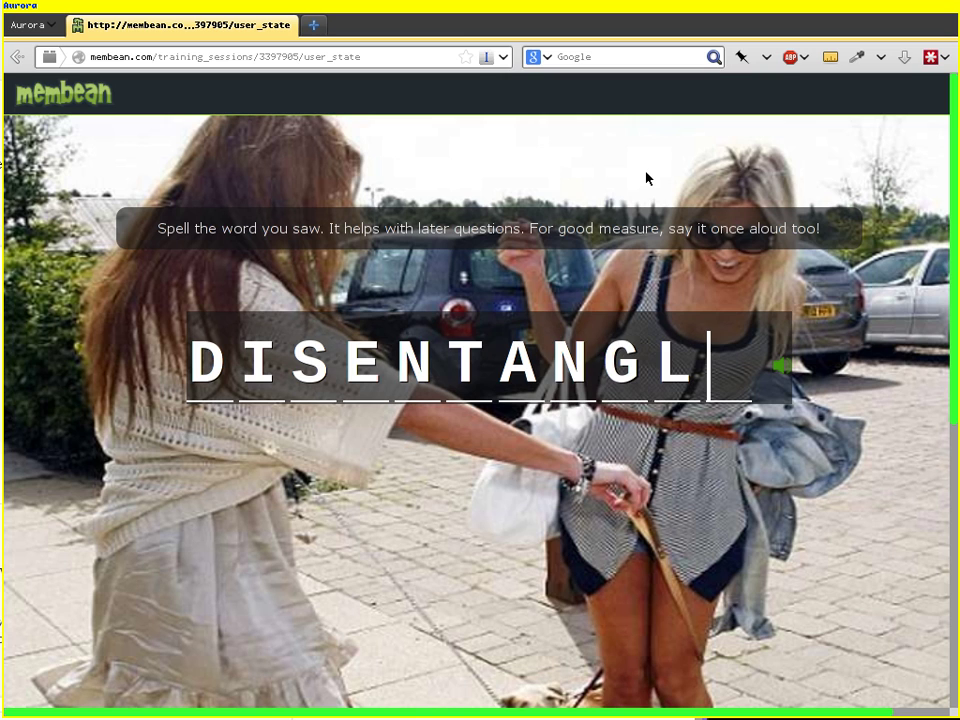
pyautogui.write('e')
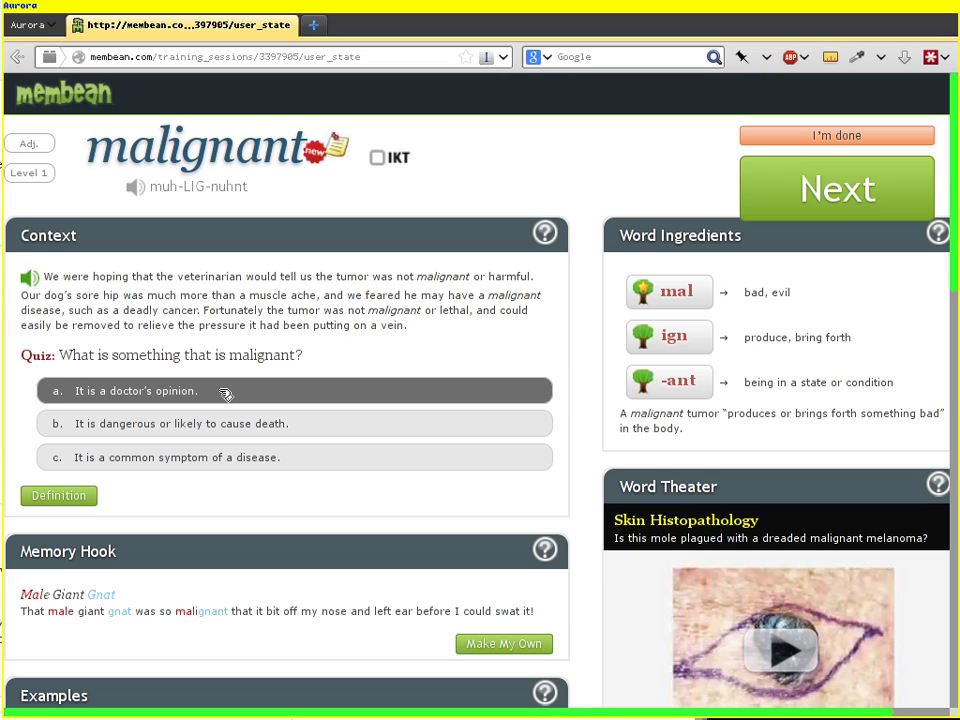
# Answer the malignant quiz with option c followed by option b, and look over the word page's sections
pyautogui.click(221, 452)
pyautogui.click(515, 426)
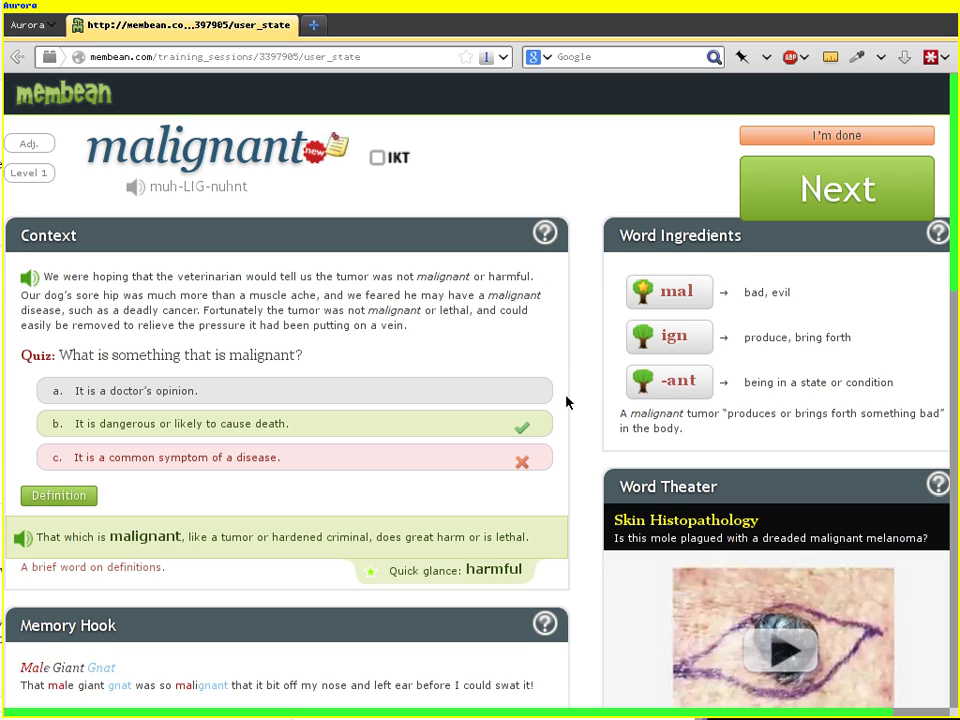
pyautogui.scroll(-2, 566, 402)
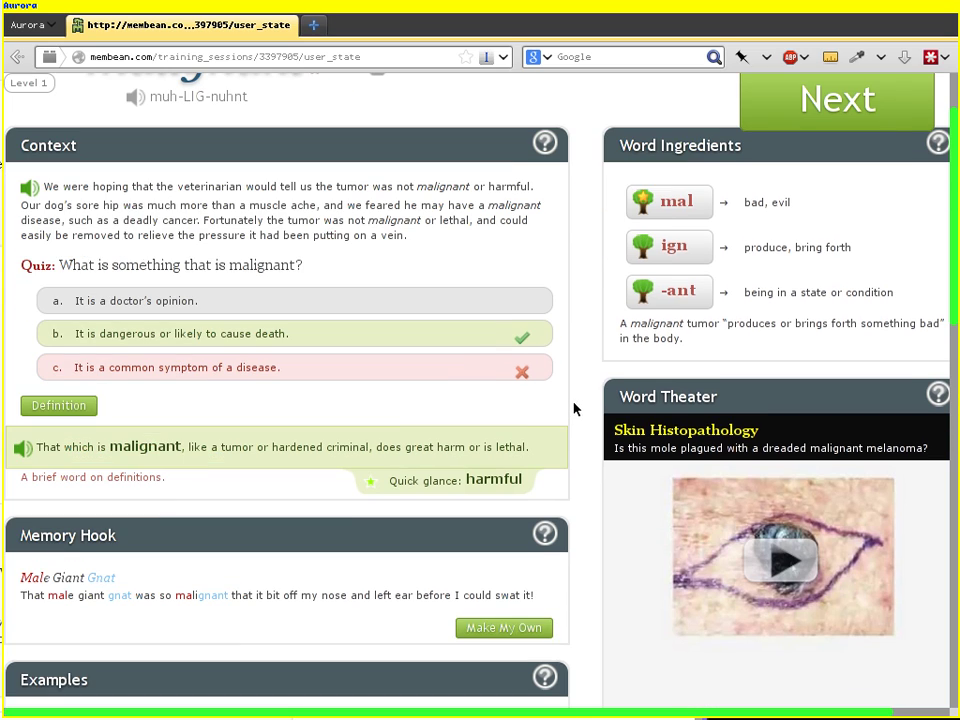
pyautogui.scroll(-1, 578, 414)
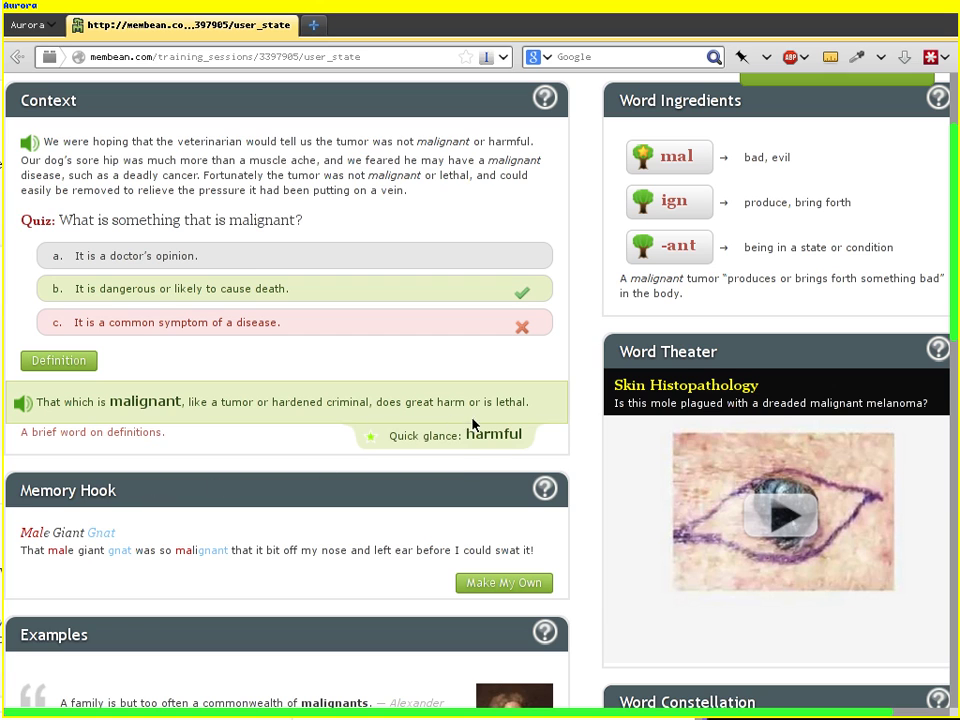
pyautogui.scroll(3, 580, 460)
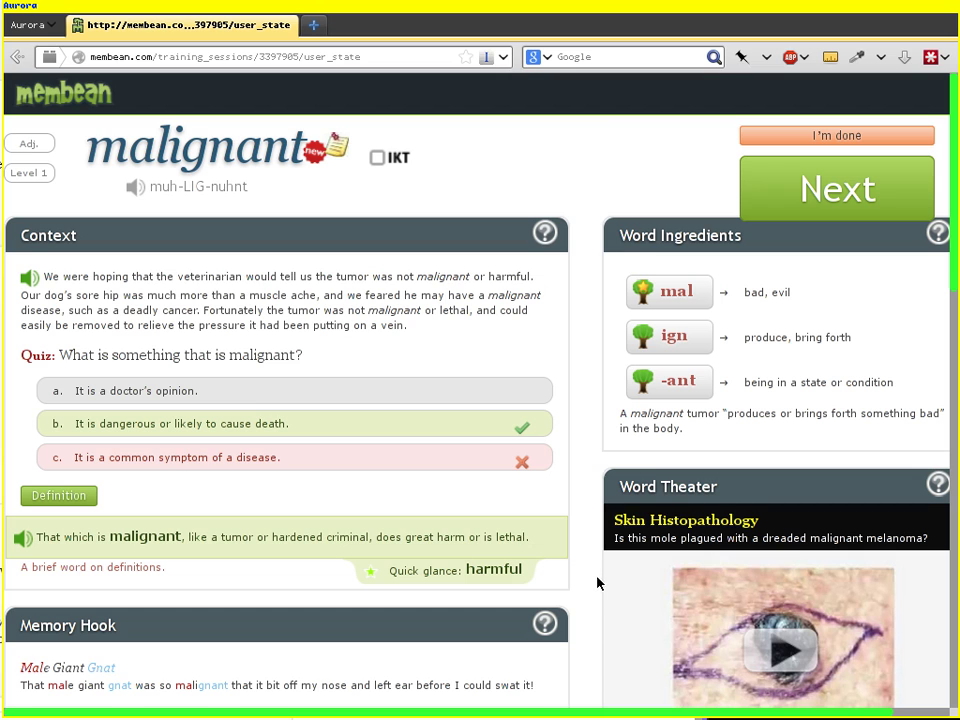
pyautogui.scroll(-3, 596, 553)
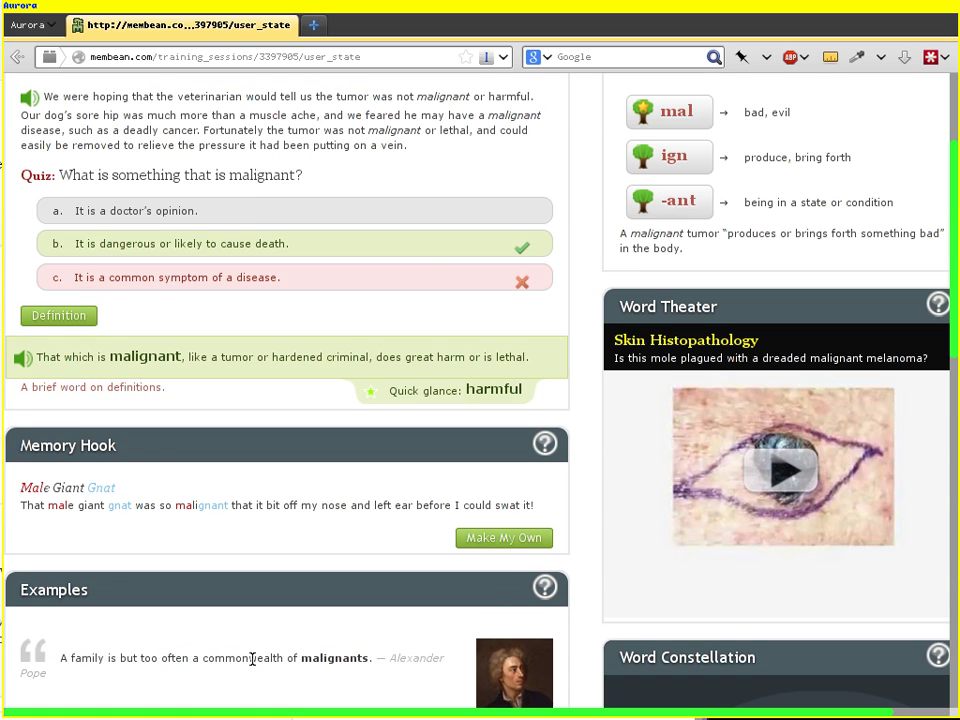
pyautogui.scroll(-2, 600, 612)
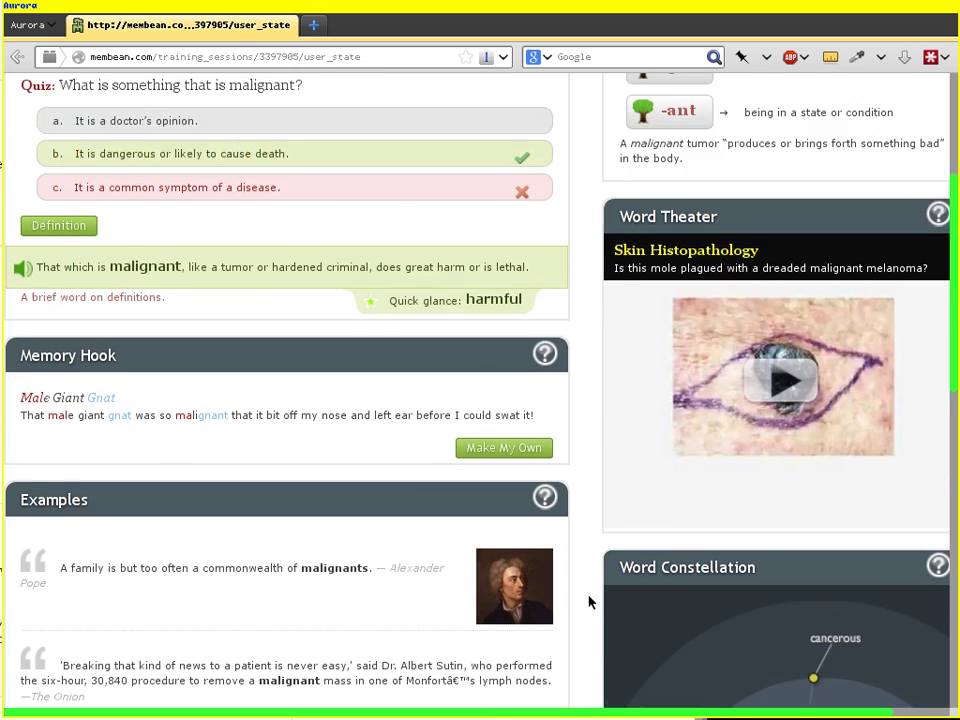
pyautogui.scroll(5, 591, 602)
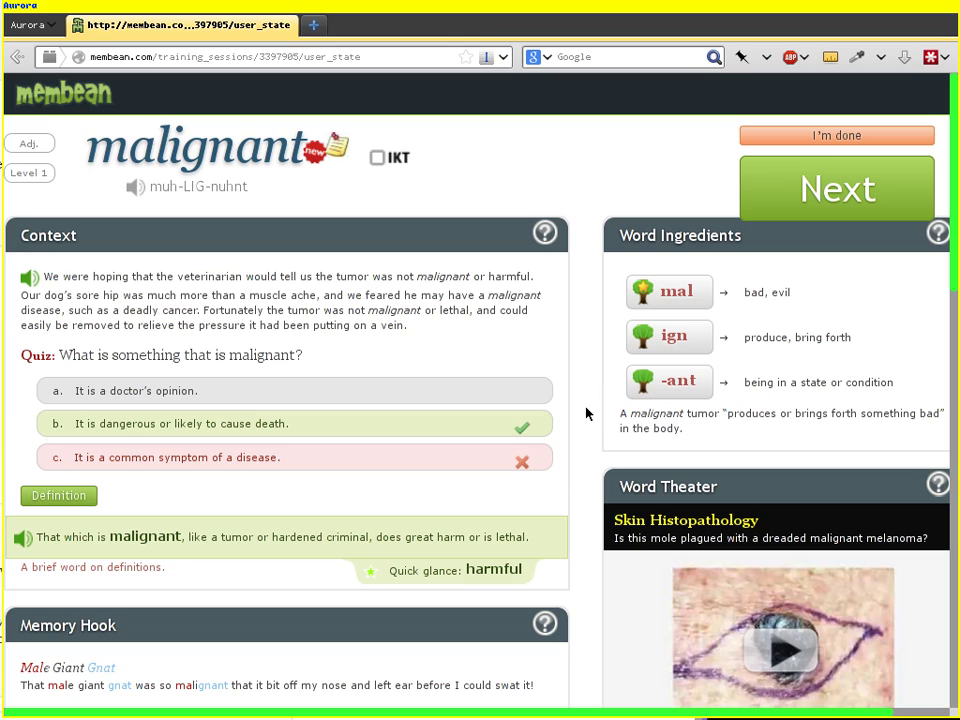
# Move on from the malignant page to spell MALIGNANT, and answer the disentangle example question with "Creating a very difficult problem"
pyautogui.click(841, 197)
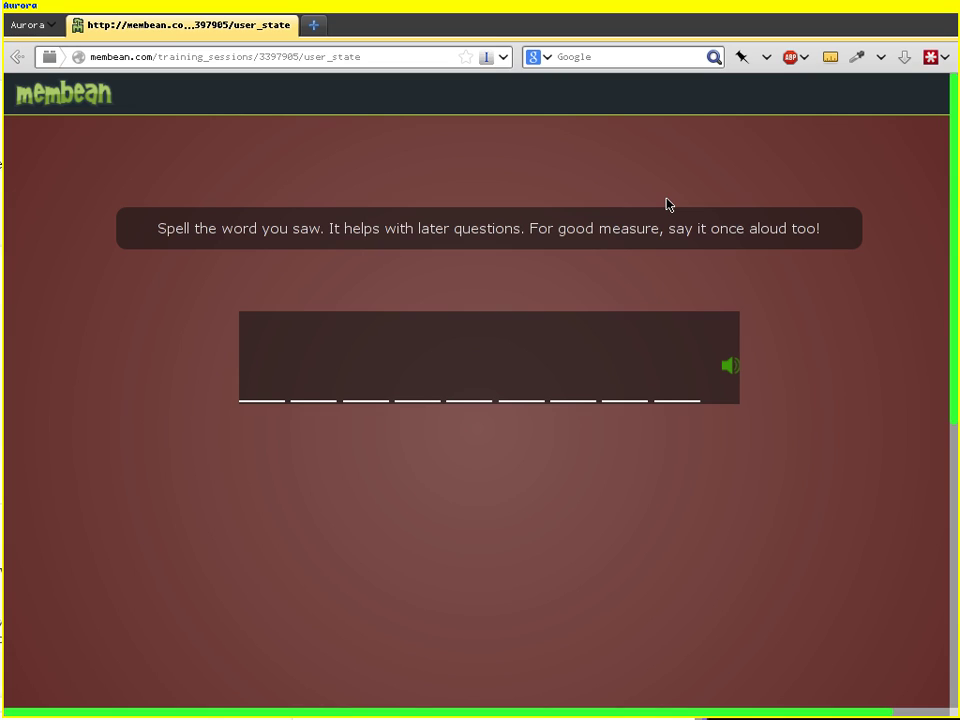
pyautogui.write('MALIGN')
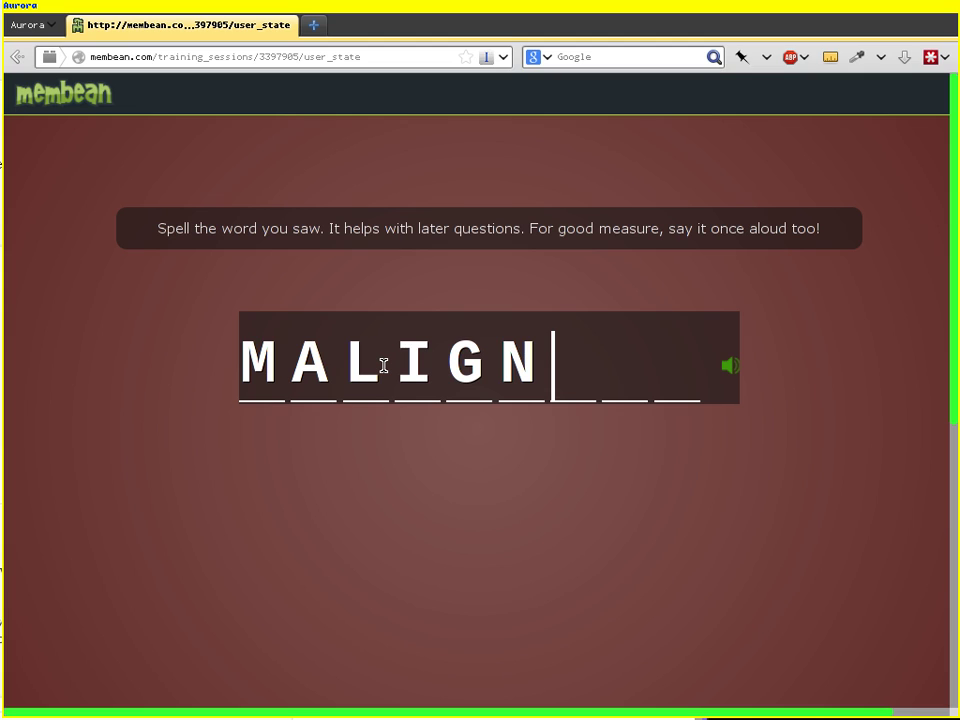
pyautogui.write('ANT')
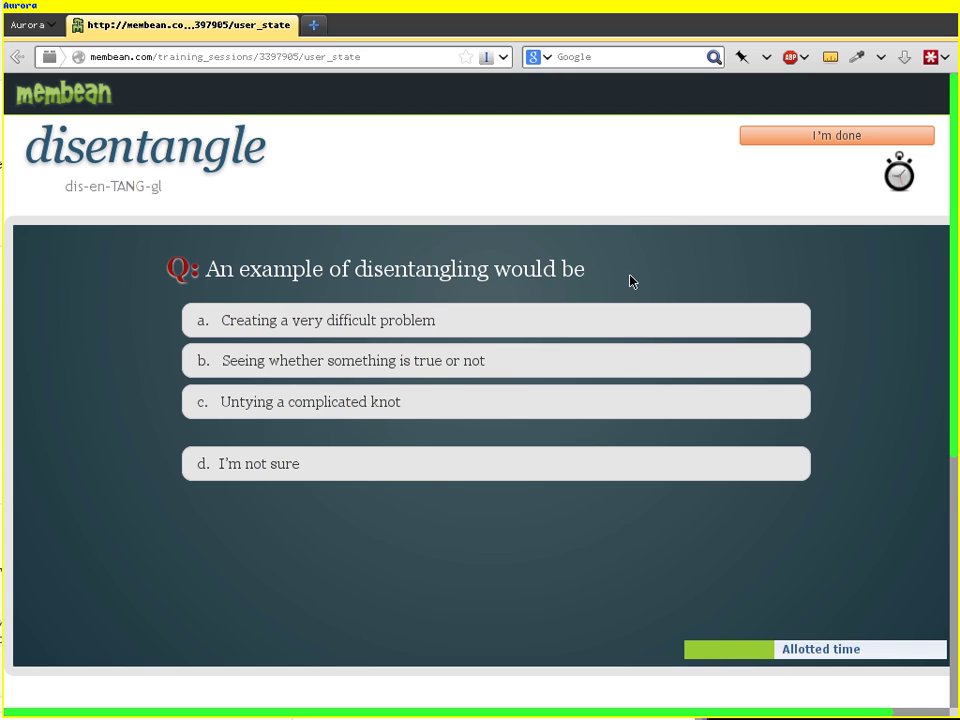
pyautogui.click(553, 326)
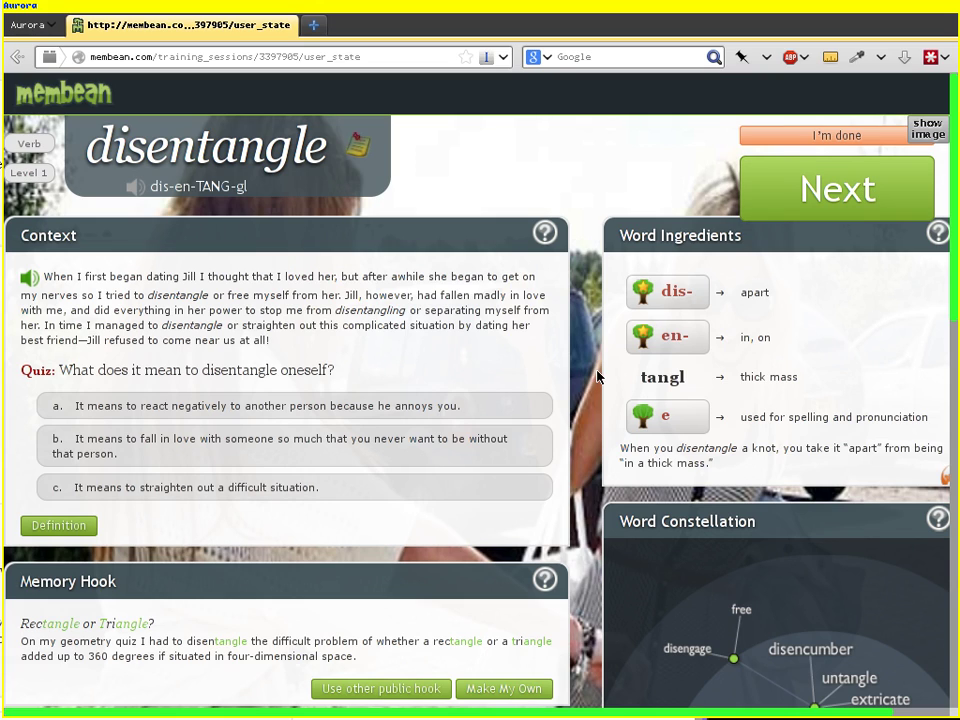
# Enlarge the Word Constellation of disentangle, recentre it on disencumber and close it
pyautogui.scroll(-1, 581, 396)
pyautogui.scroll(-4, 581, 396)
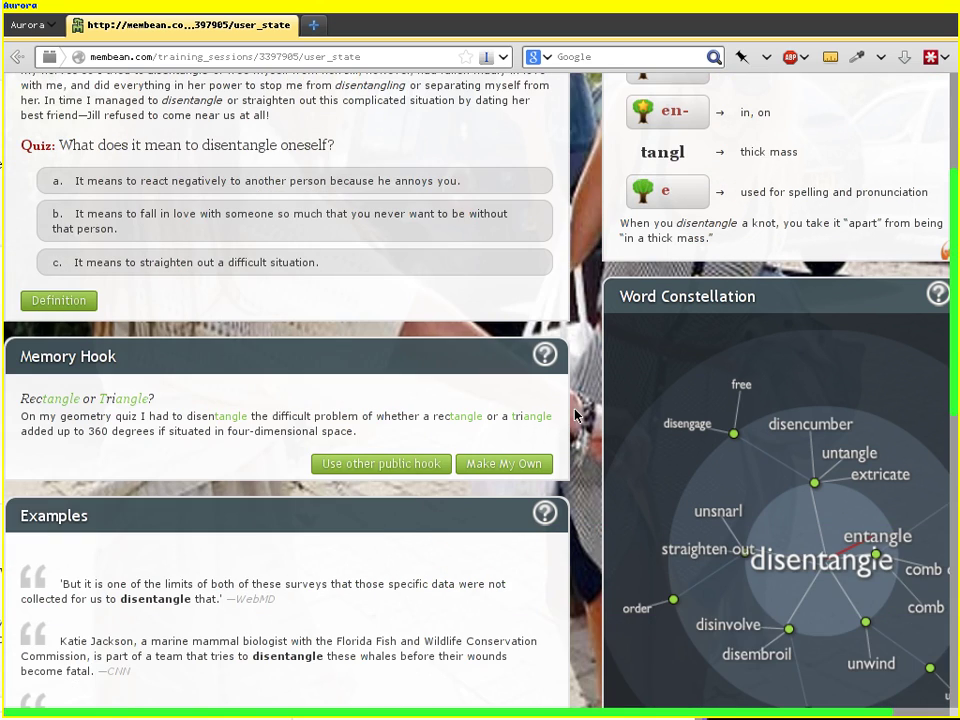
pyautogui.click(795, 557)
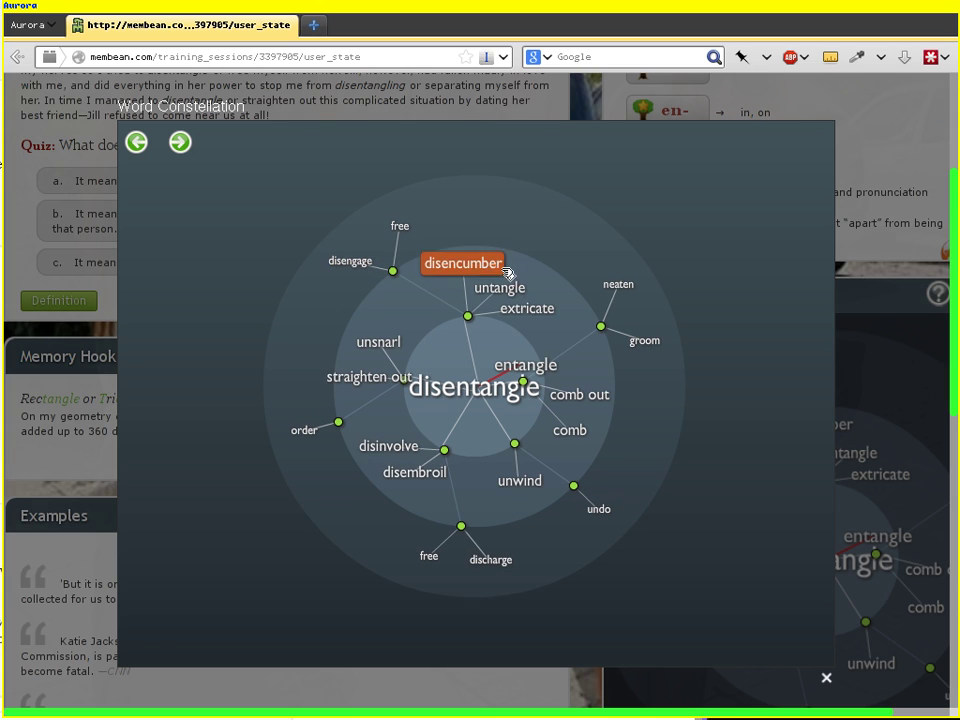
pyautogui.click(503, 271)
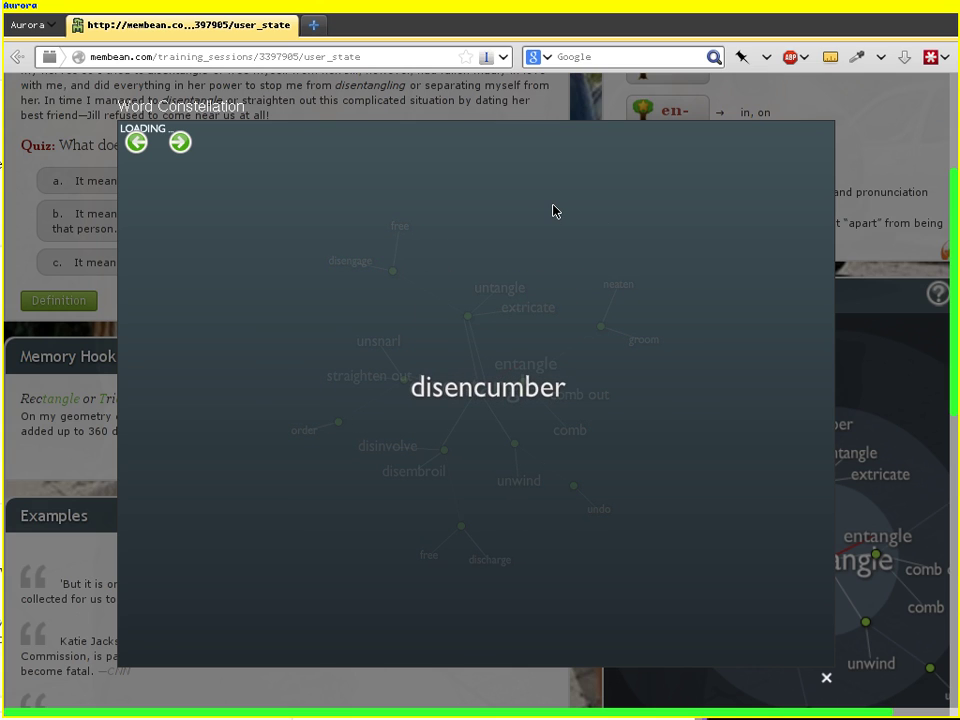
pyautogui.click(884, 136)
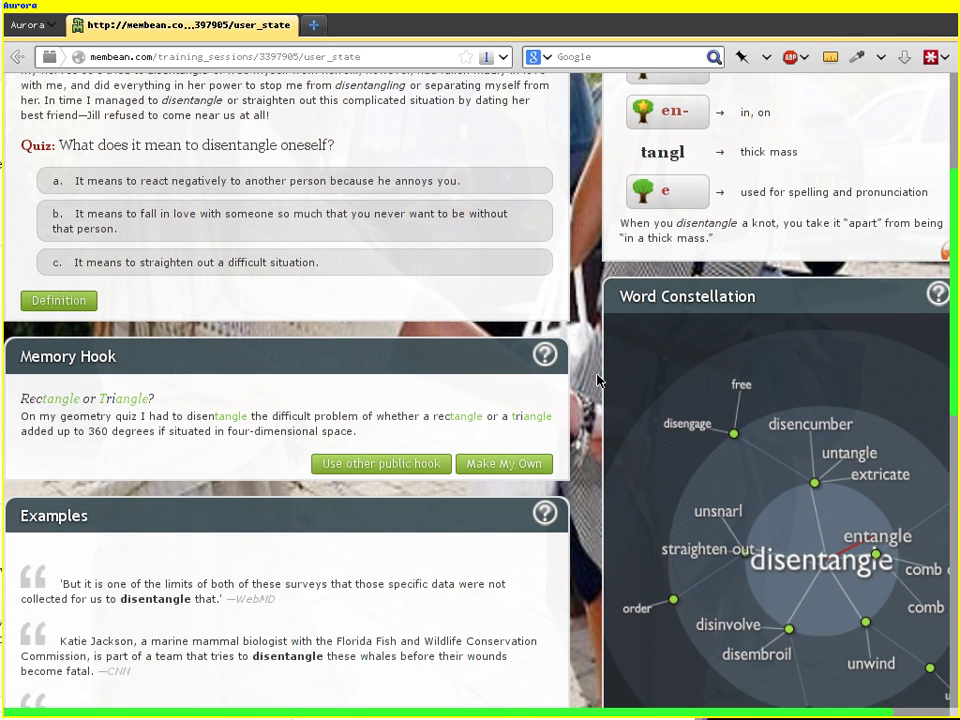
# Look over the examples and related words of disentangle, and end the training session
pyautogui.scroll(-3, 593, 380)
pyautogui.scroll(-2, 589, 373)
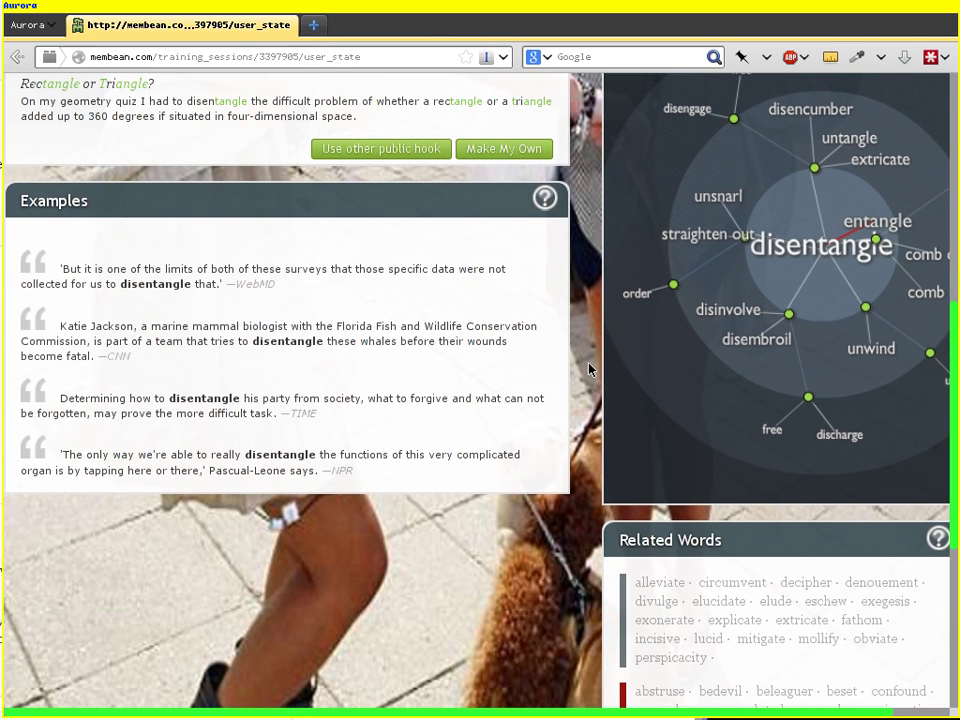
pyautogui.scroll(7, 589, 369)
pyautogui.scroll(2, 589, 366)
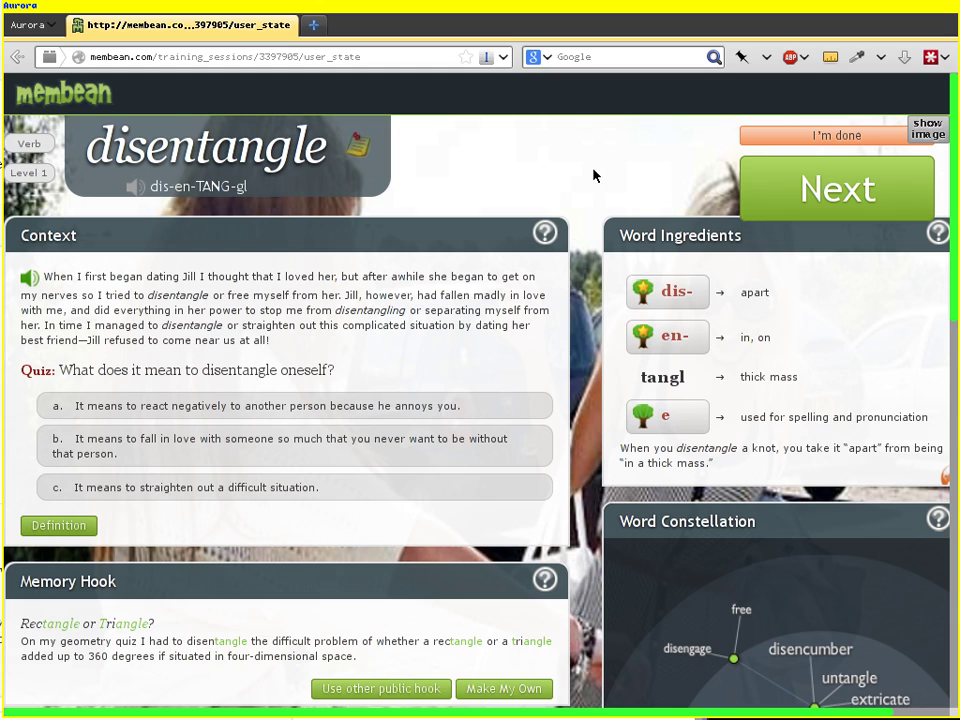
pyautogui.scroll(-1, 590, 178)
pyautogui.scroll(1, 677, 151)
pyautogui.click(866, 137)
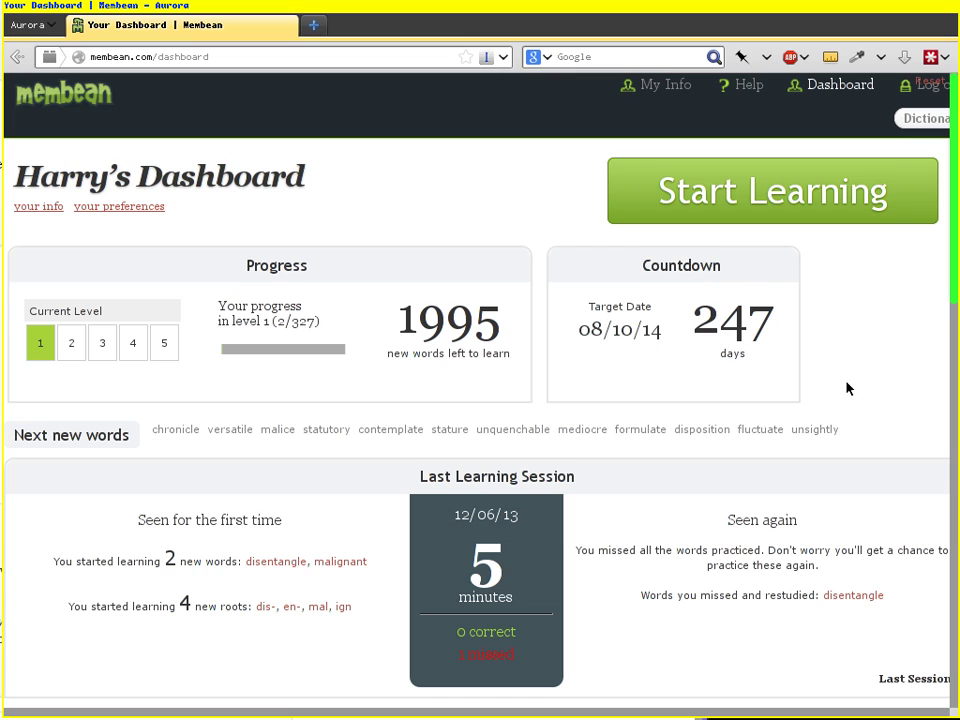
# Look over the dashboard's progress, last learning session and all learning sessions sections
pyautogui.scroll(-2, 843, 390)
pyautogui.scroll(-1, 670, 545)
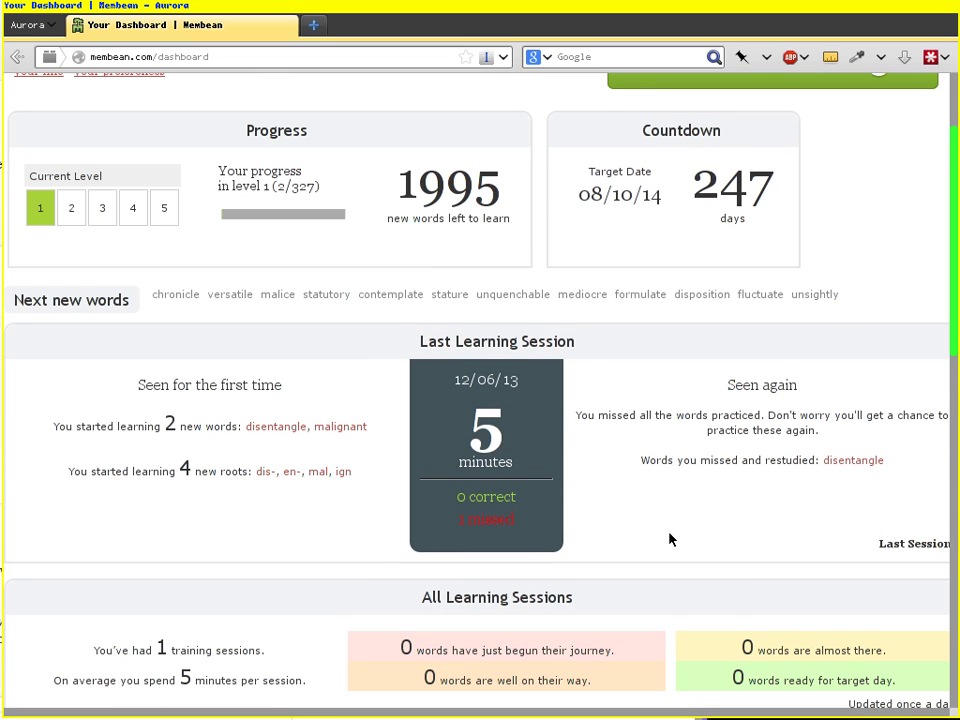
pyautogui.scroll(3, 678, 510)
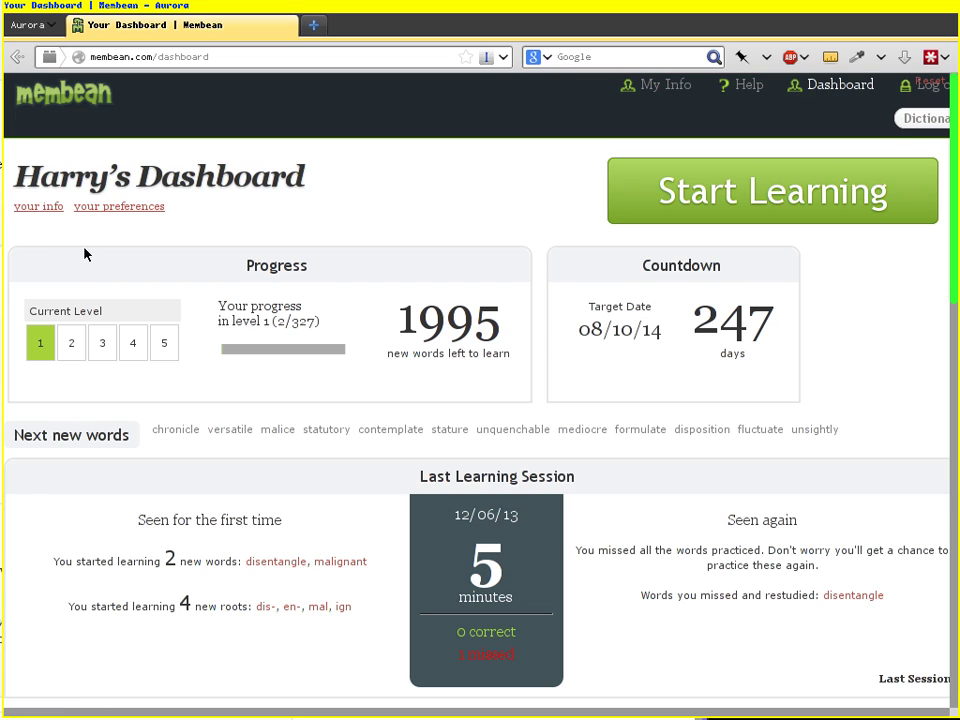
# Open the learning preferences and move Word Constellation above Word Theater in the word page layout
pyautogui.click(133, 207)
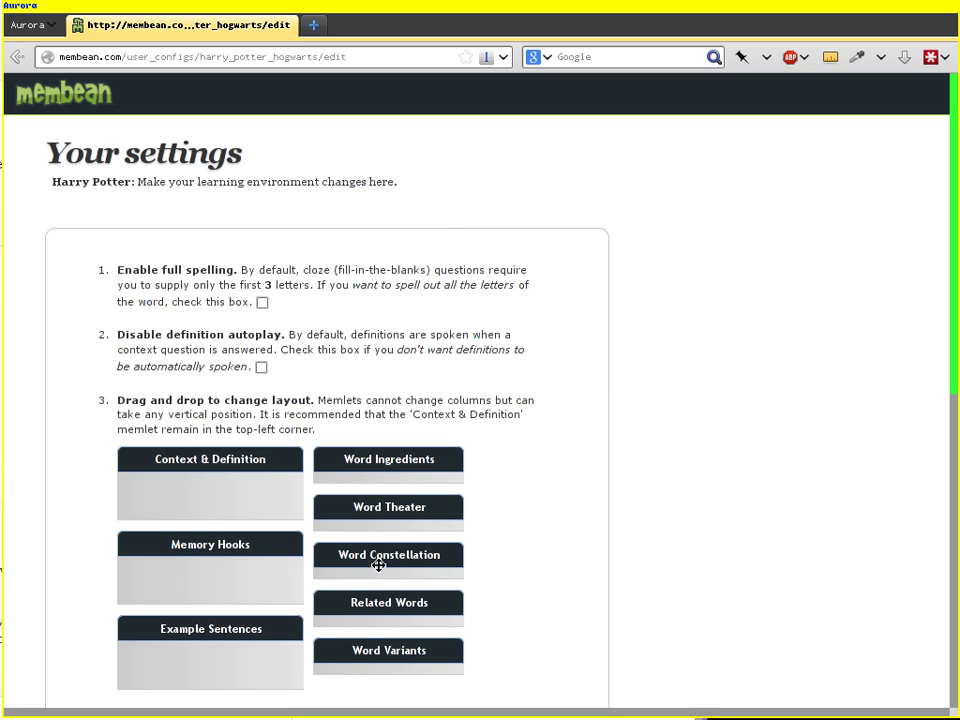
pyautogui.moveTo(381, 555); pyautogui.dragTo(382, 468)
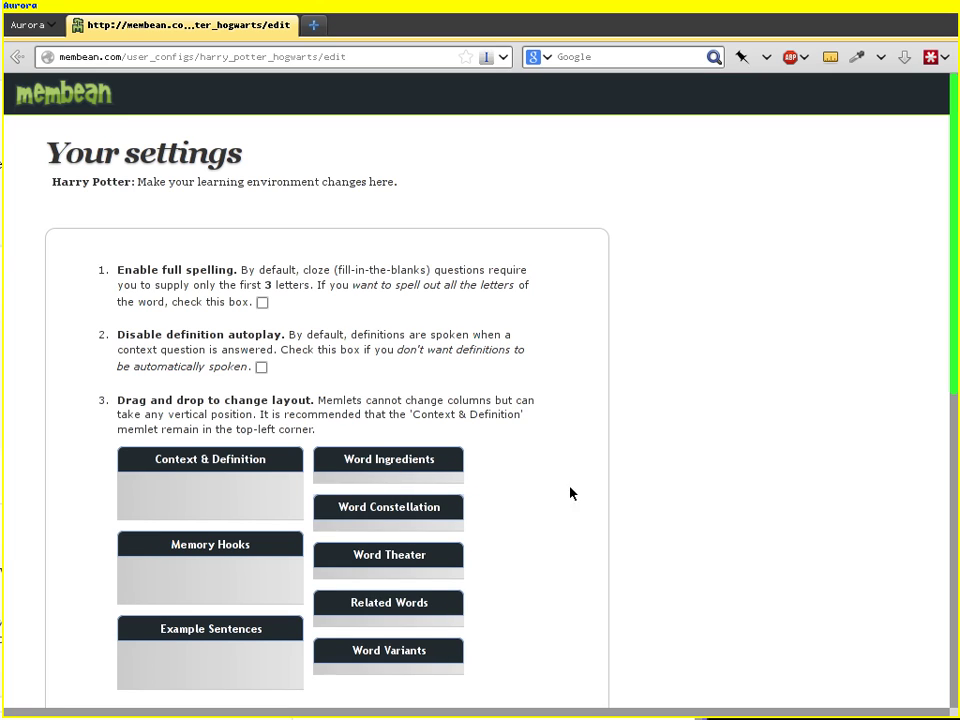
# Examine the settings for full spelling, session timeout choices, progress timers, strict memory mode and dyslexic fonts
pyautogui.scroll(-1, 620, 480)
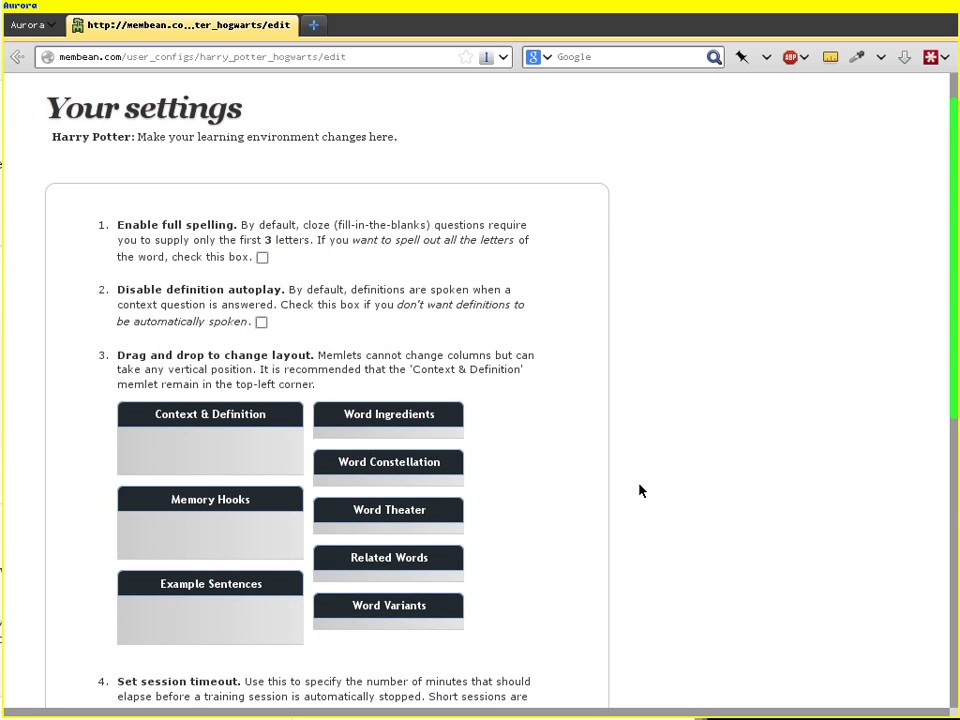
pyautogui.scroll(-2, 656, 237)
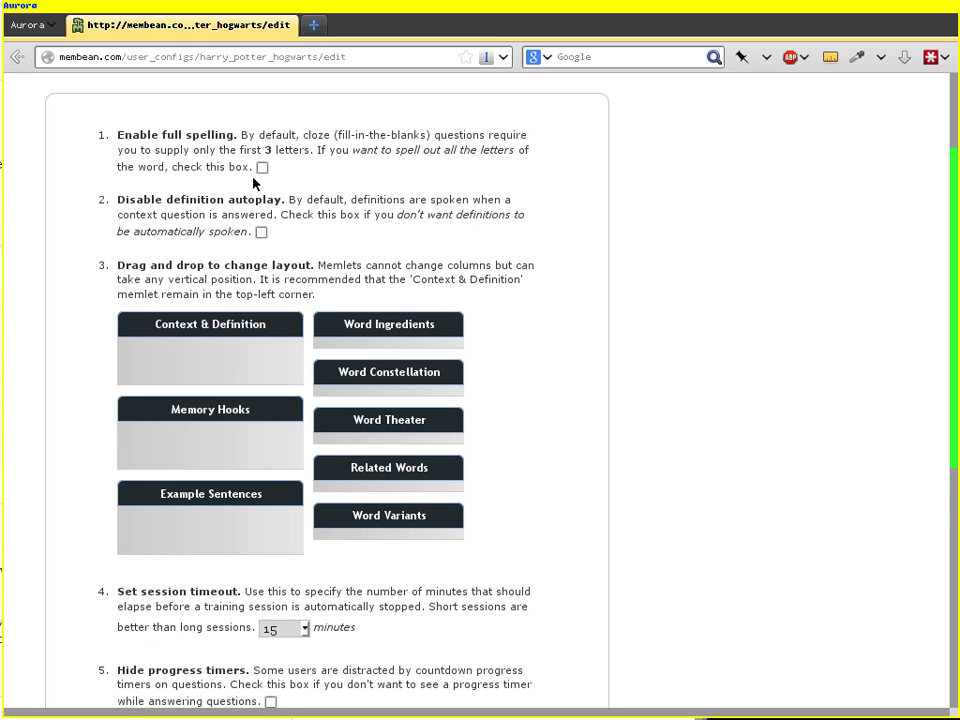
pyautogui.scroll(-2, 557, 403)
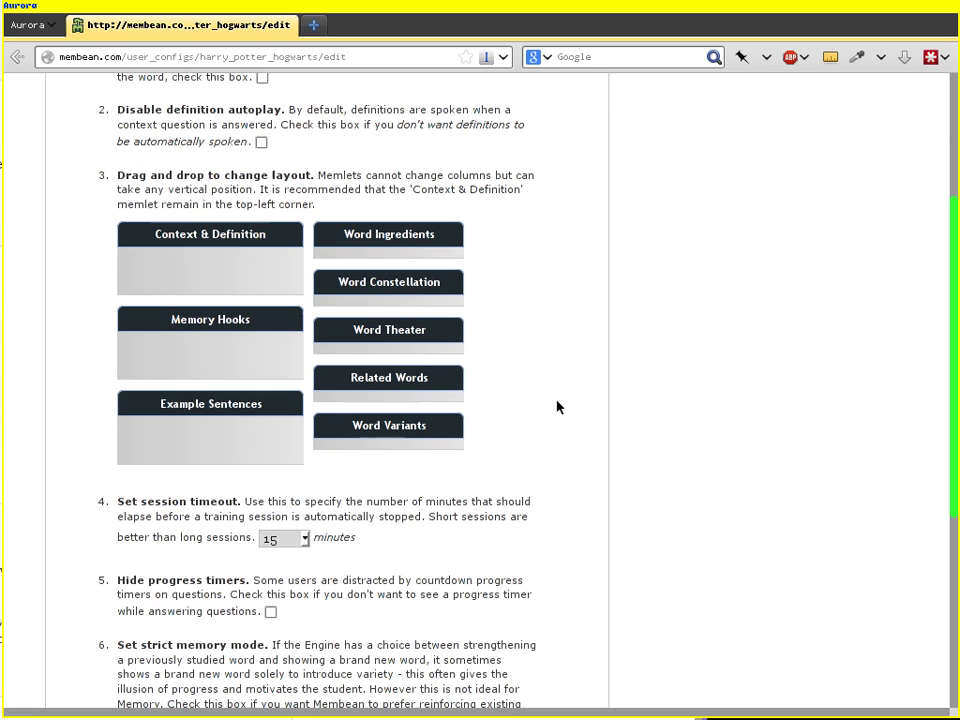
pyautogui.click(306, 542)
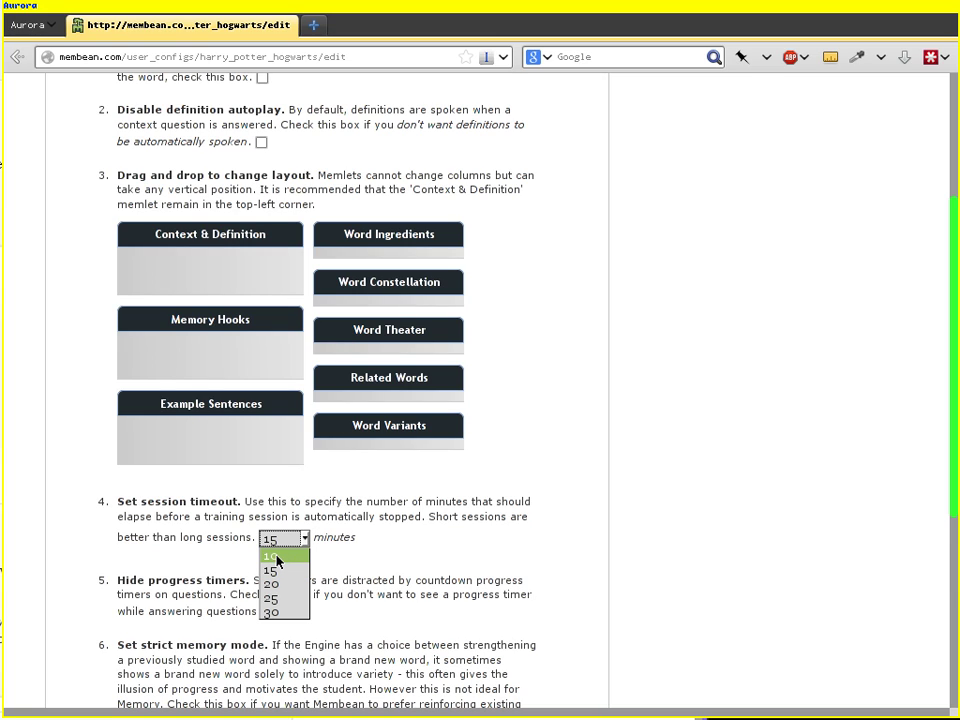
pyautogui.click(614, 530)
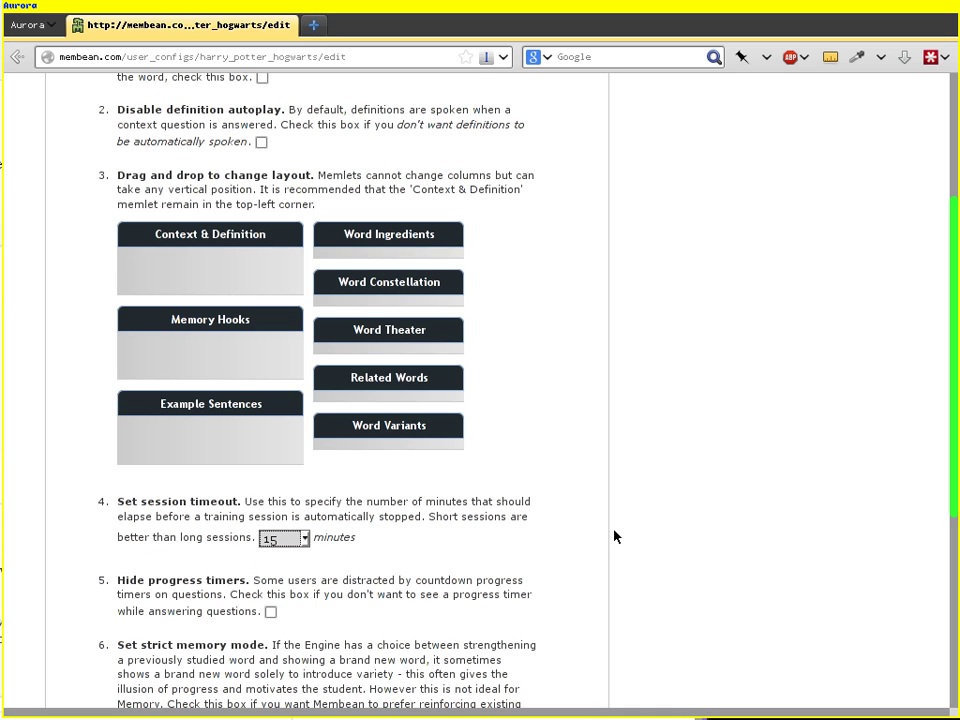
pyautogui.scroll(-2, 613, 533)
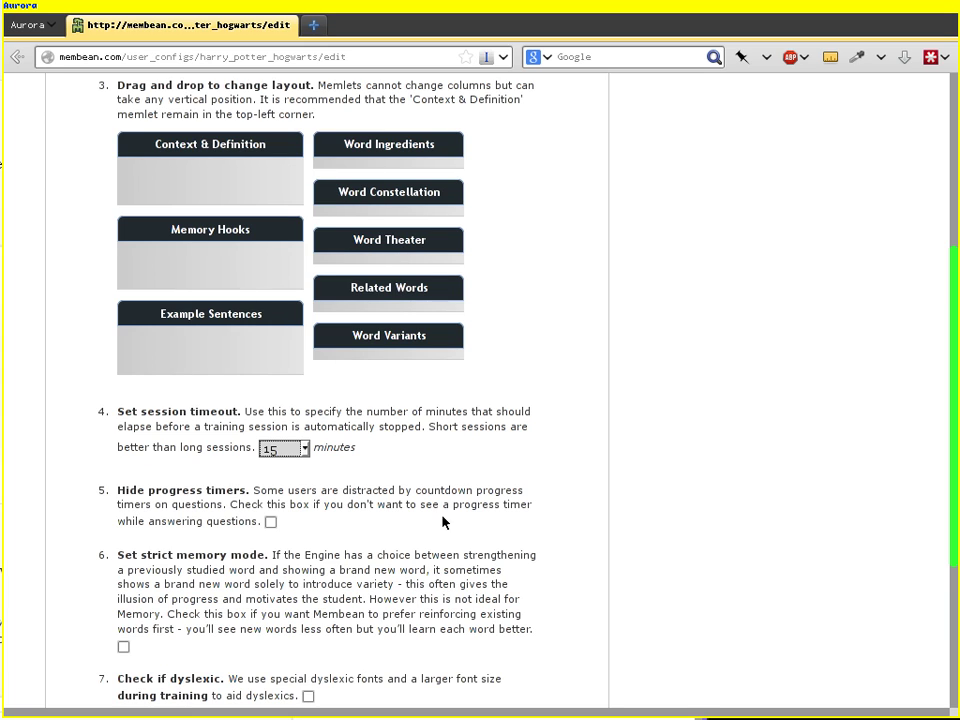
pyautogui.scroll(-3, 553, 493)
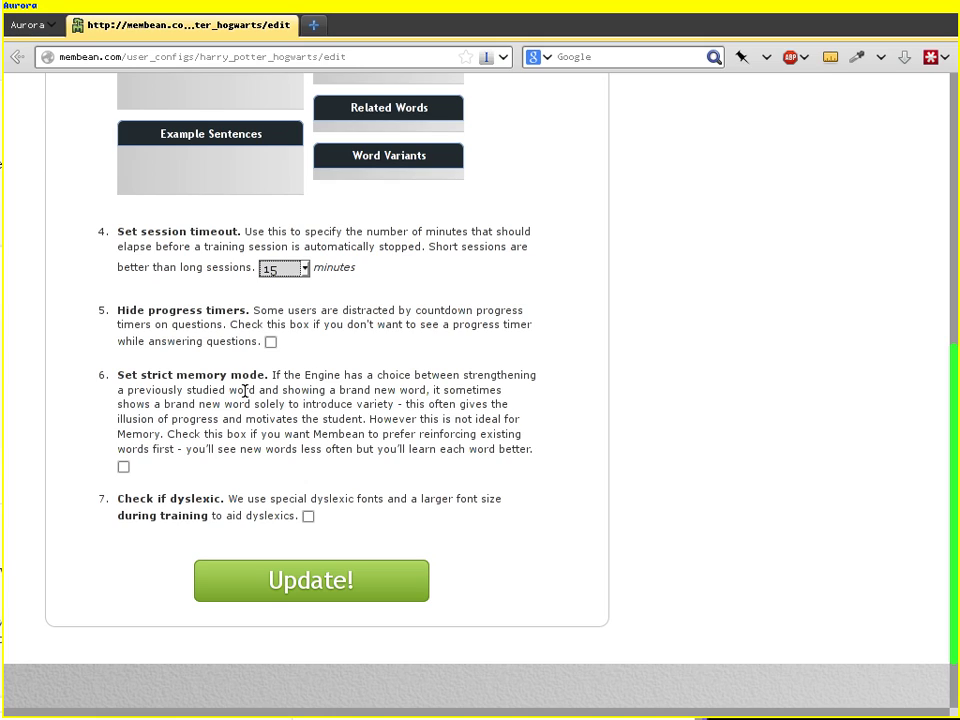
pyautogui.scroll(3, 581, 397)
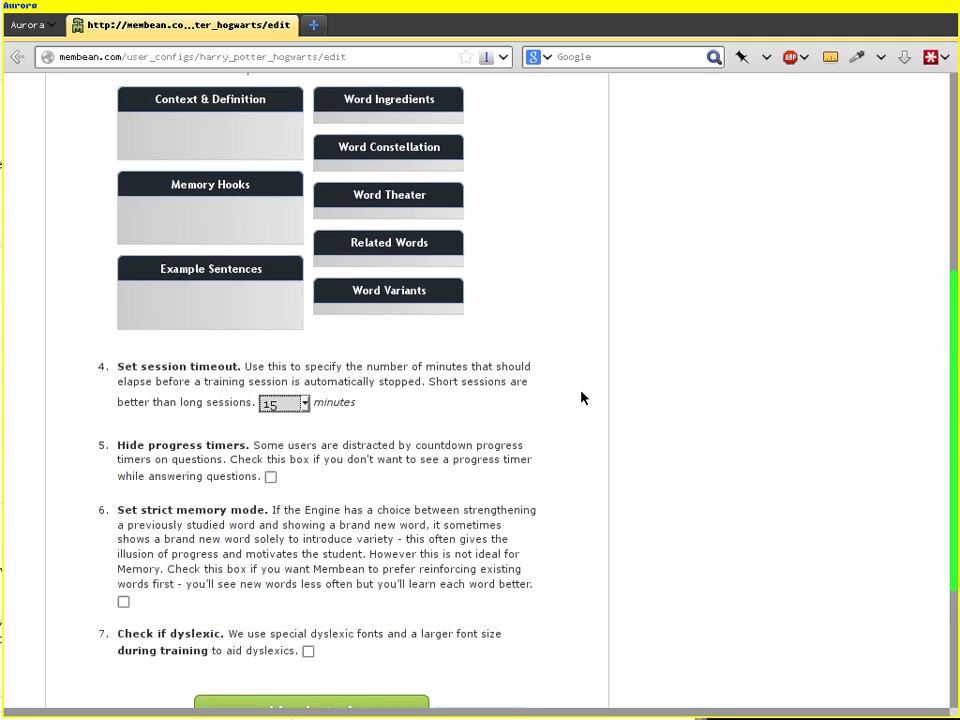
pyautogui.scroll(6, 581, 397)
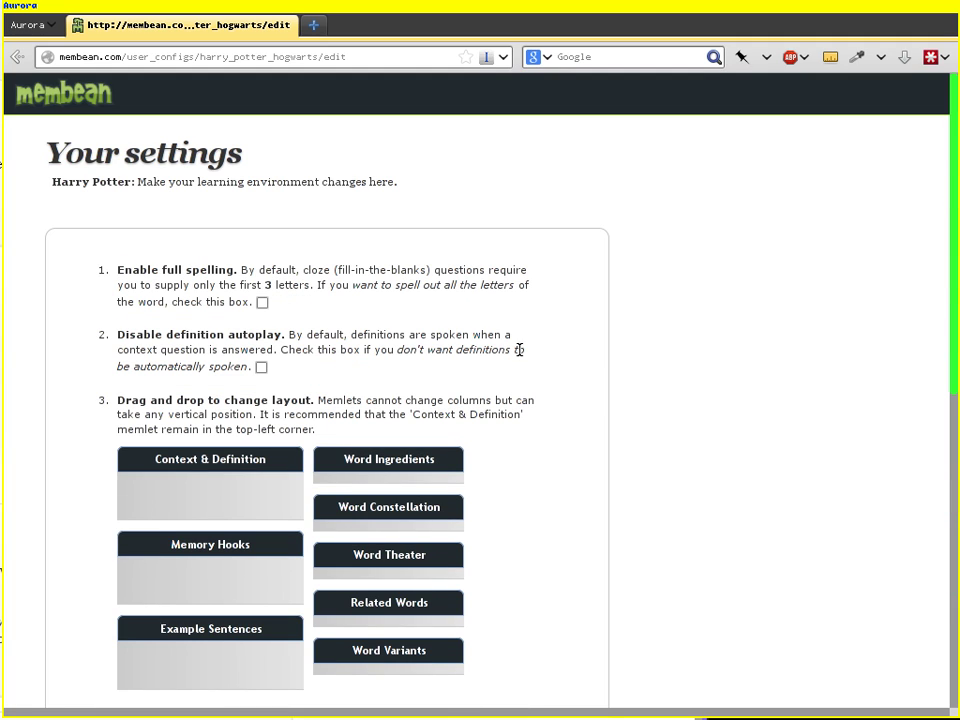
# Go back to the dashboard without updating the settings and look over its learning session sections
pyautogui.hotkey('alt', 'Left')
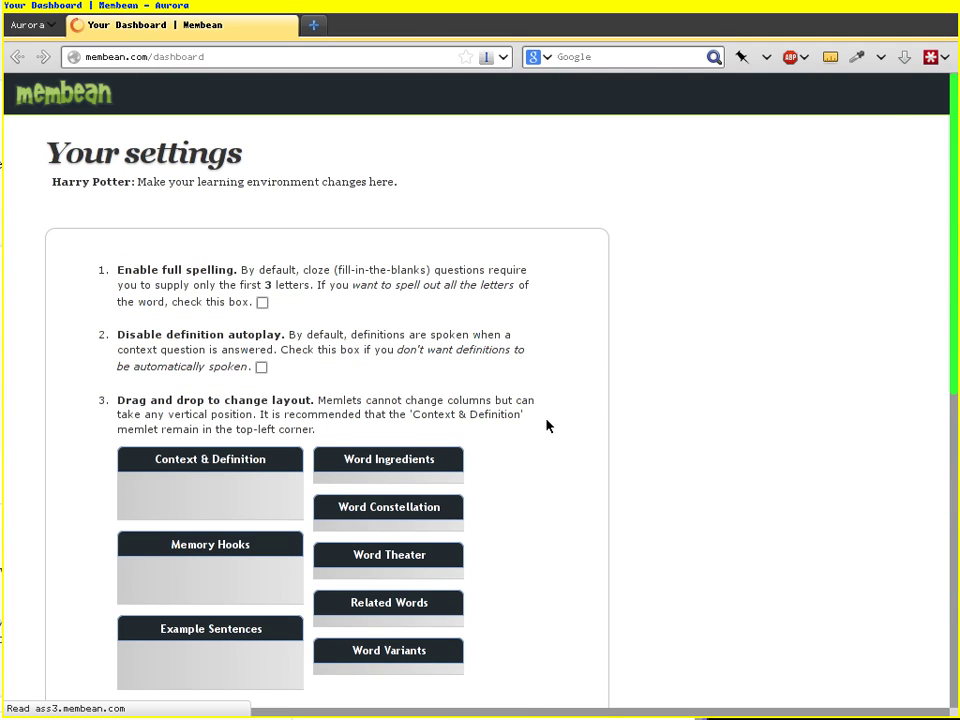
pyautogui.scroll(-3, 657, 459)
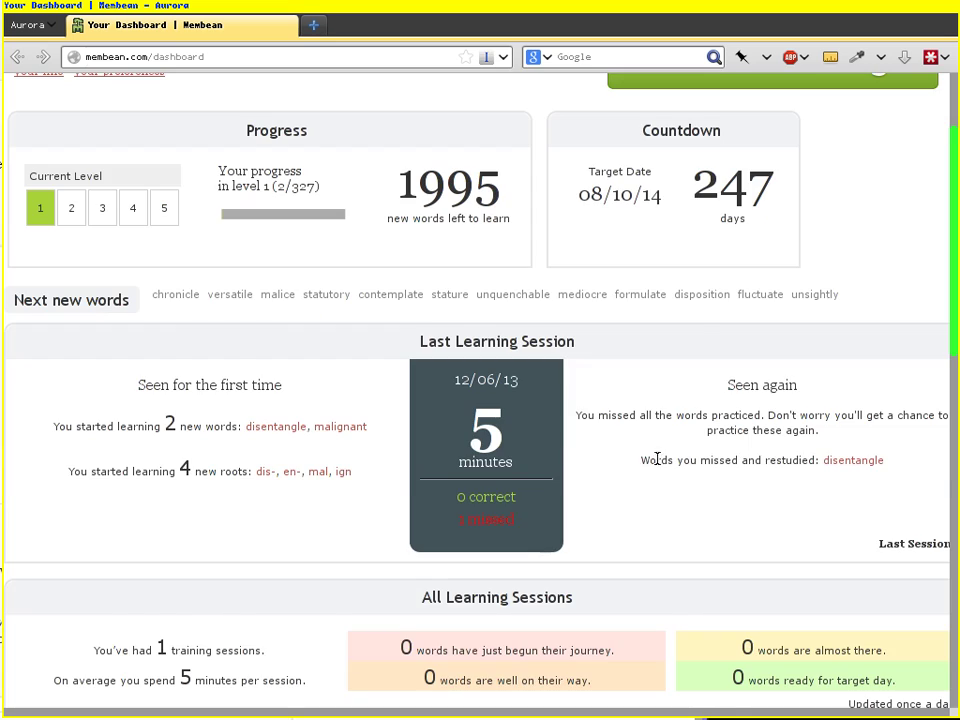
pyautogui.scroll(-3, 654, 420)
pyautogui.scroll(5, 637, 419)
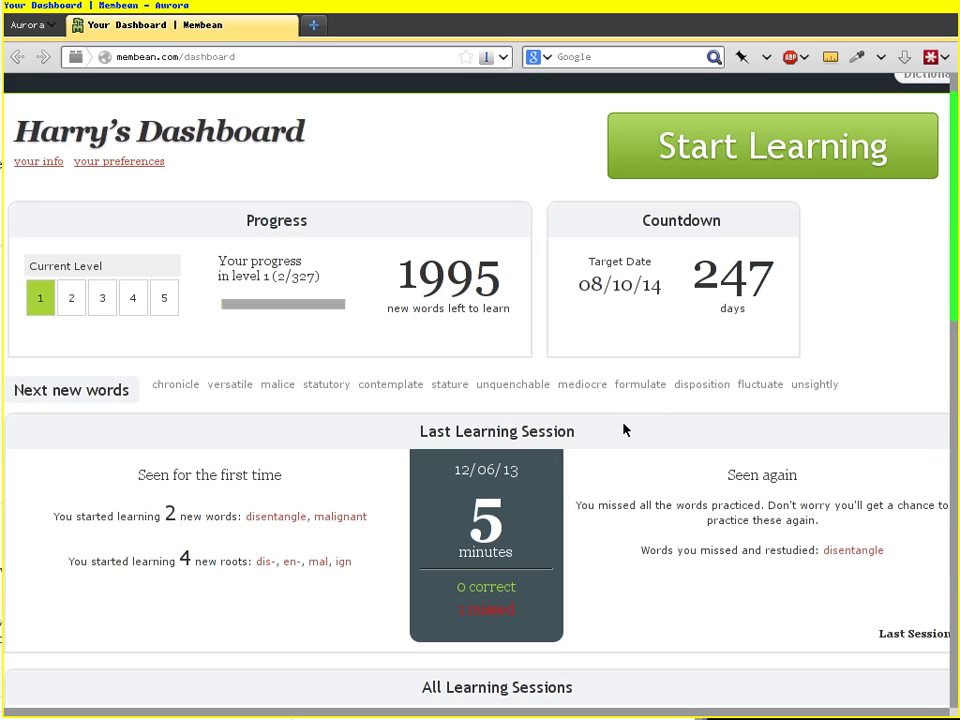